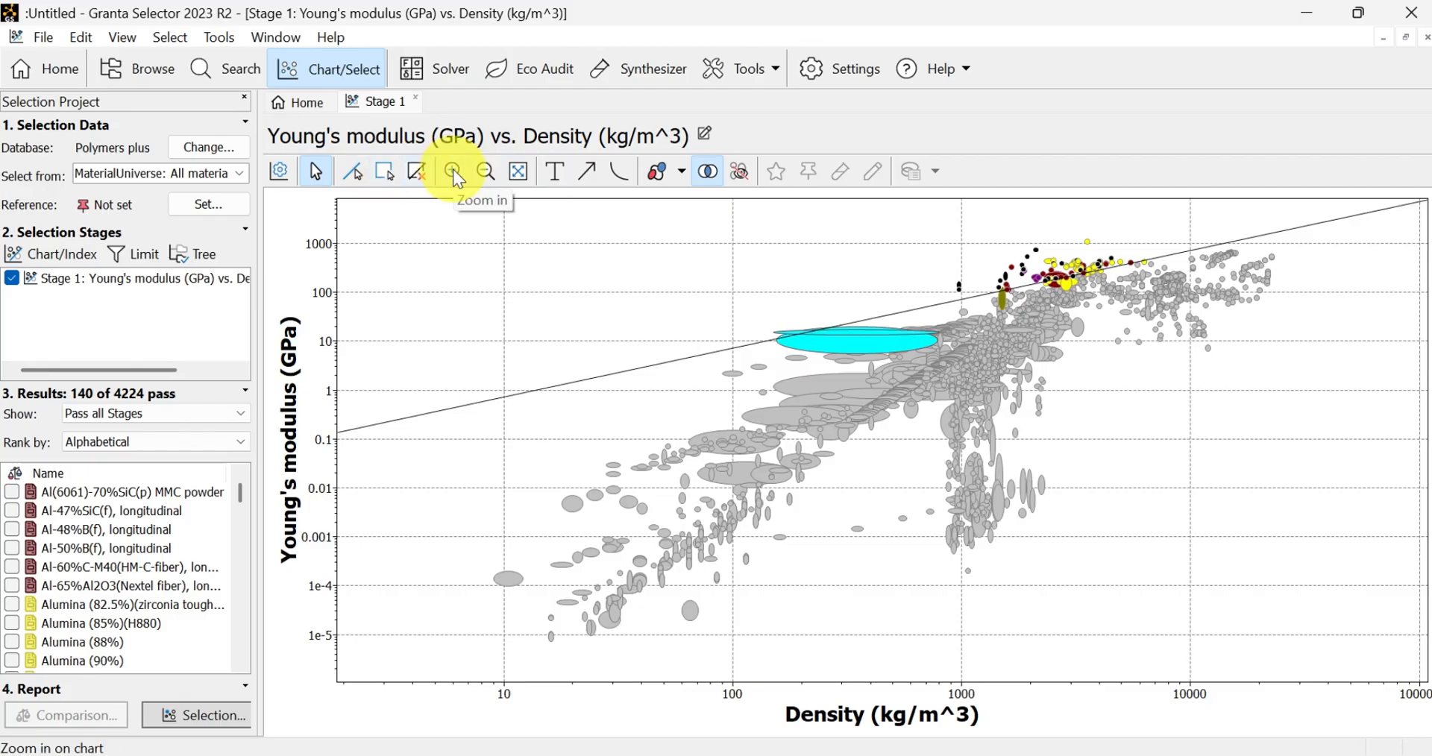
Step: Draw two nearly coincident box selections spanning densities of about 60 to 17,000 kg/m^3 and Young's moduli of about 2 to 2,000 GPa
left_click(388, 173)
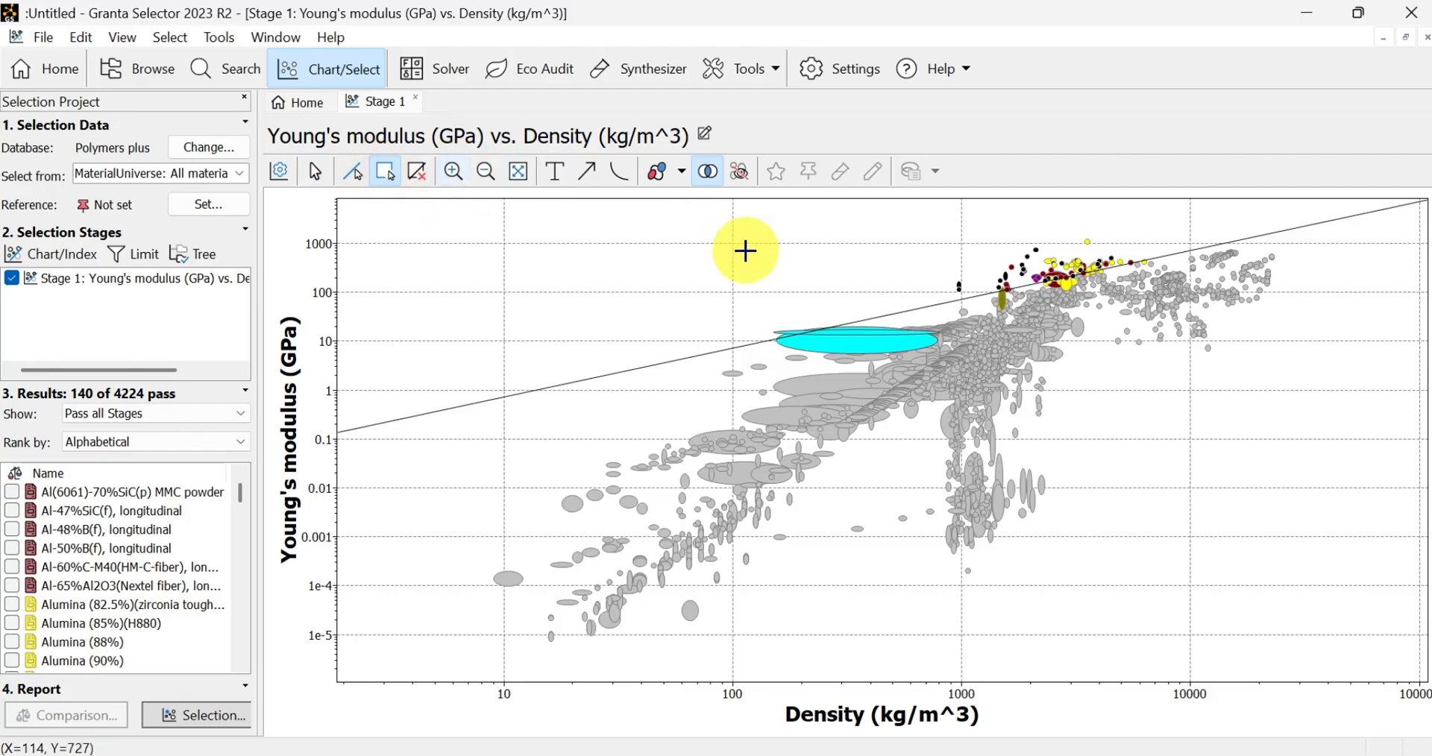
left_click_drag(687, 224, 1176, 199)
left_click_drag(1203, 251, 1243, 373)
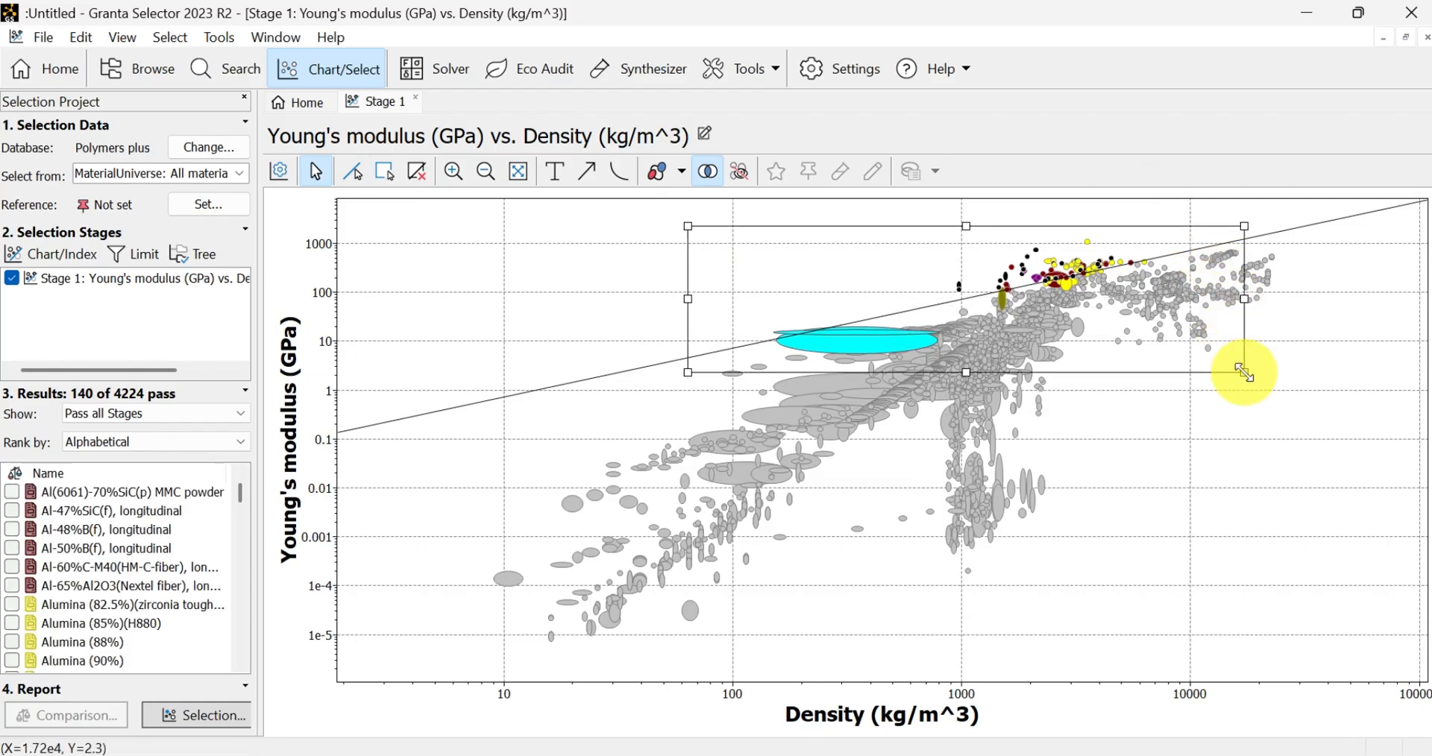
left_click(452, 176)
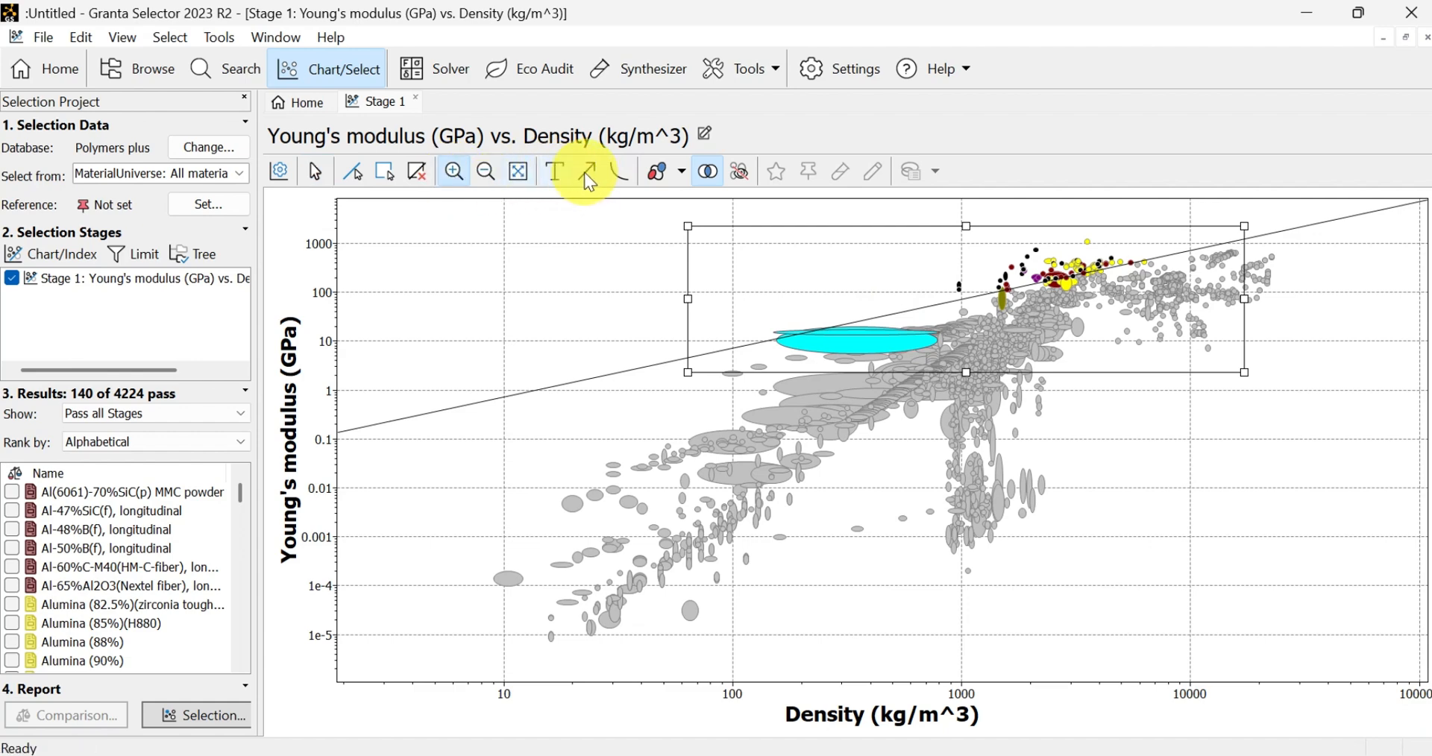
left_click(383, 173)
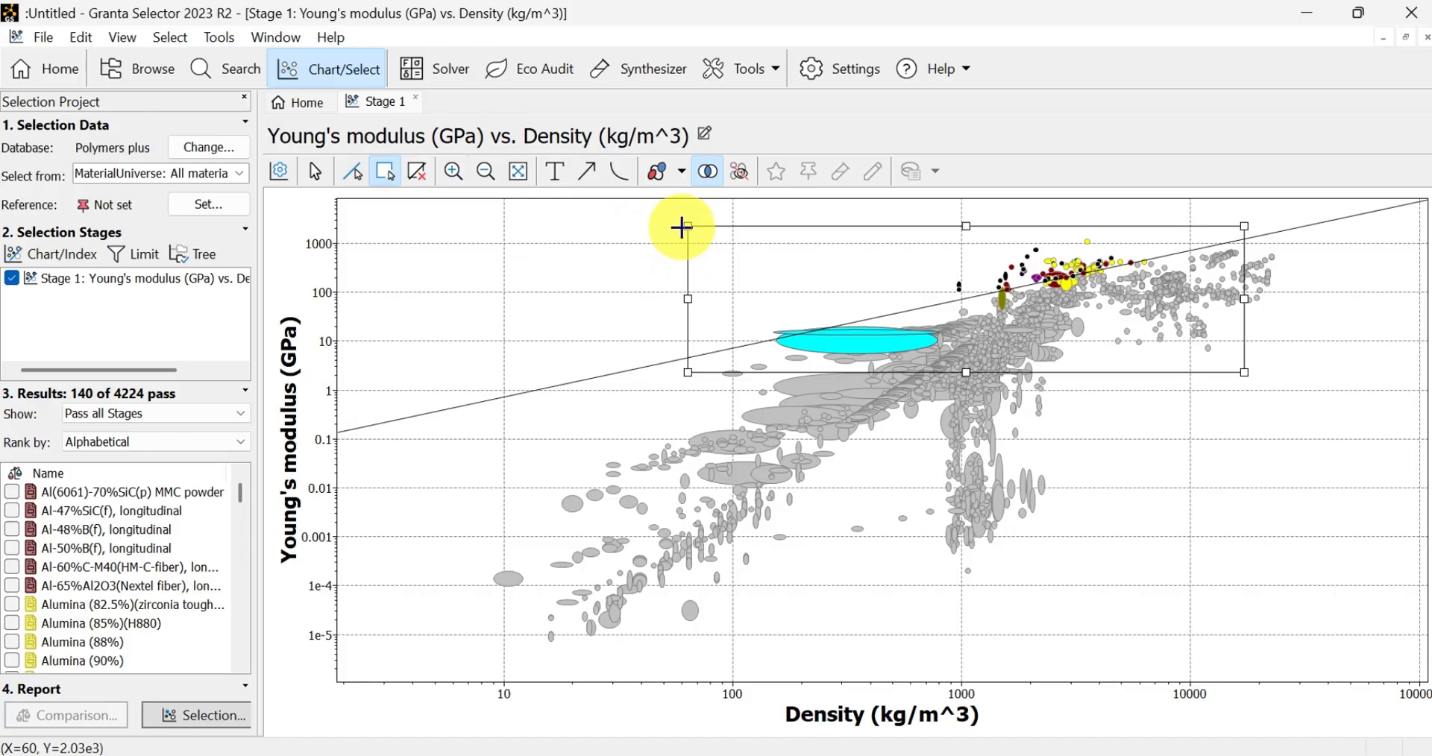
left_click_drag(684, 227, 1238, 376)
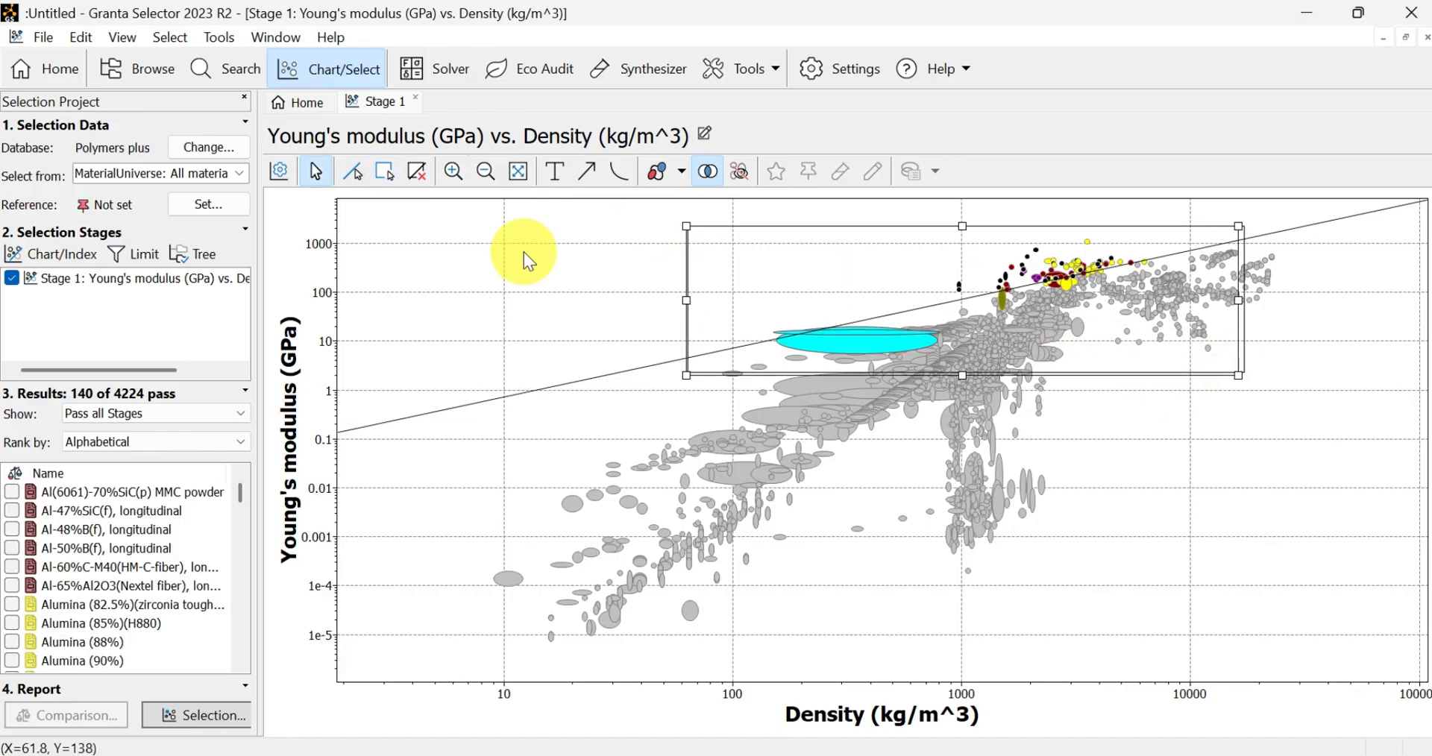
Step: Zoom the chart in near the boxed region and back out until the box selections and most materials are in view
left_click(453, 173)
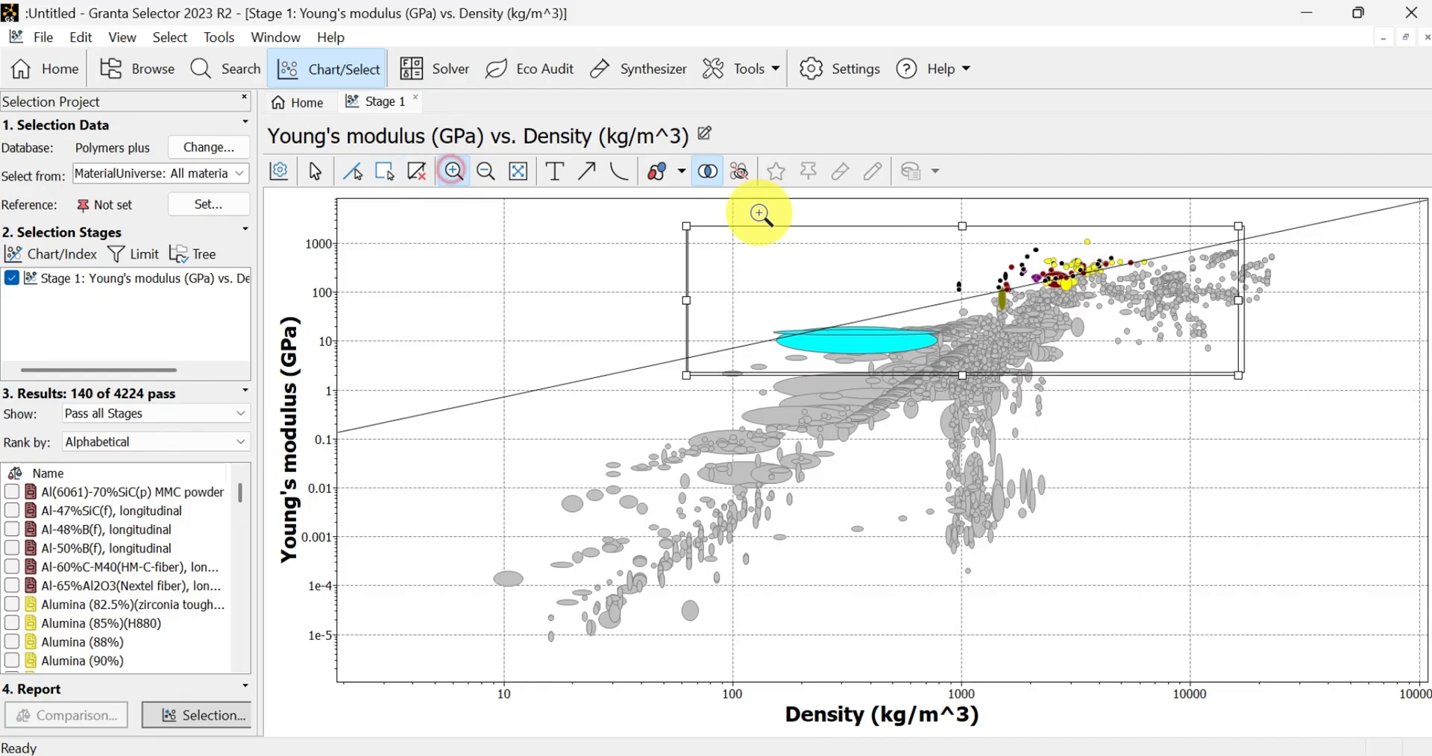
left_click(874, 274)
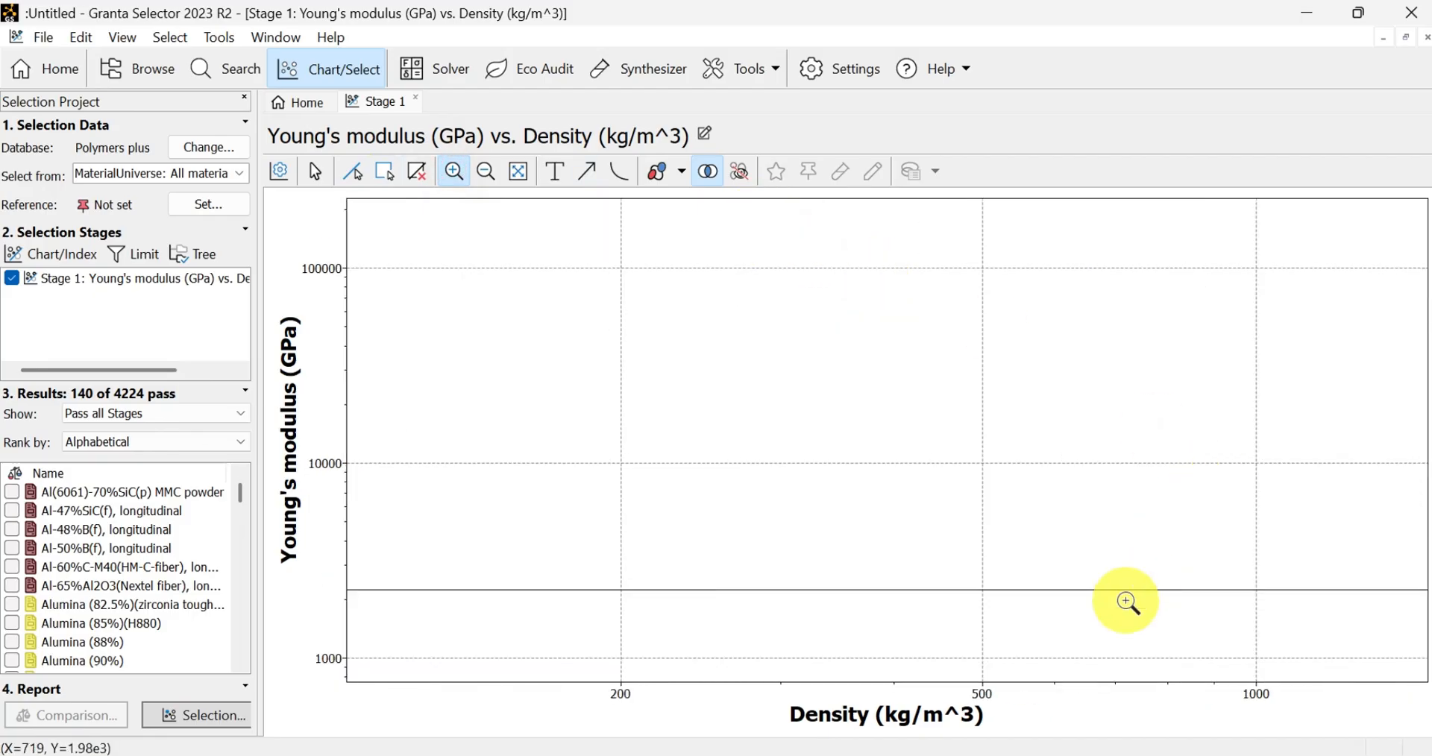
left_click(485, 172)
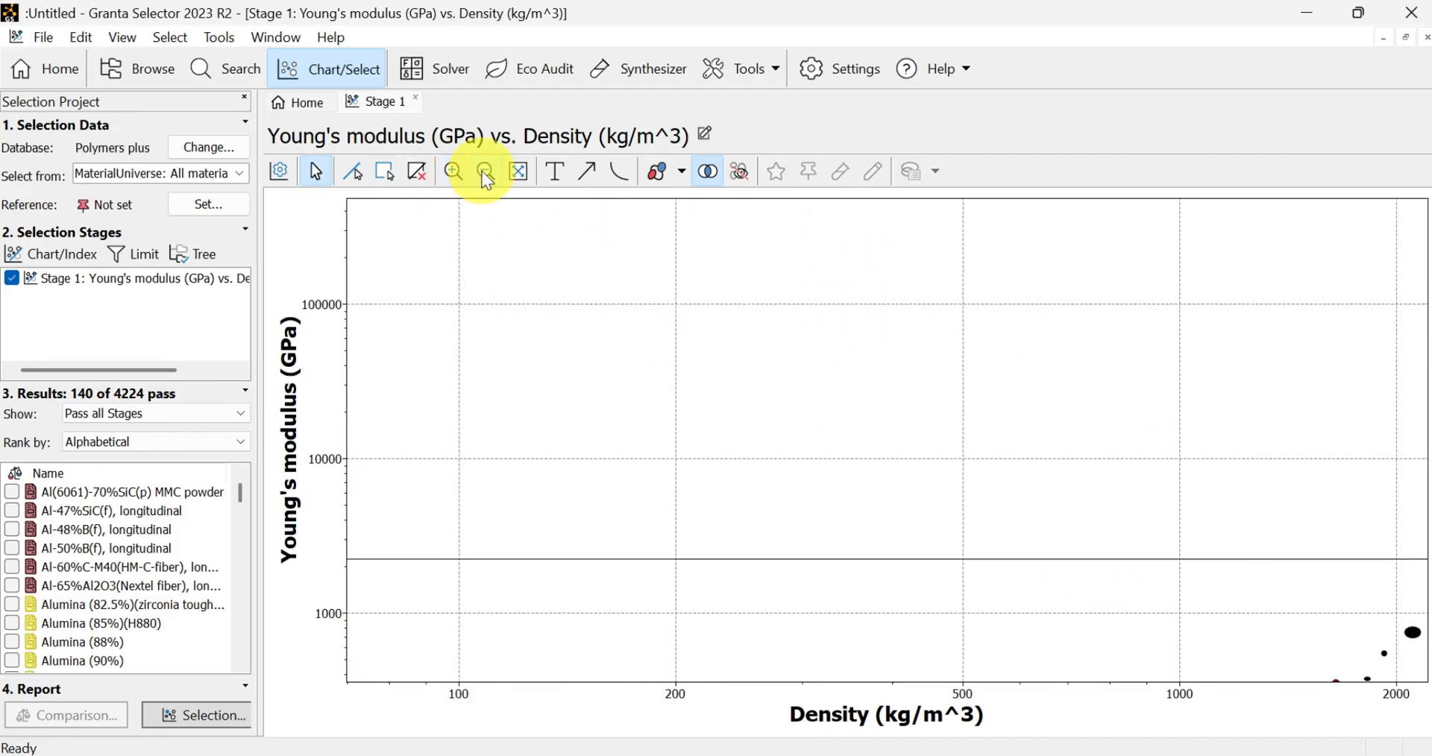
left_click(484, 176)
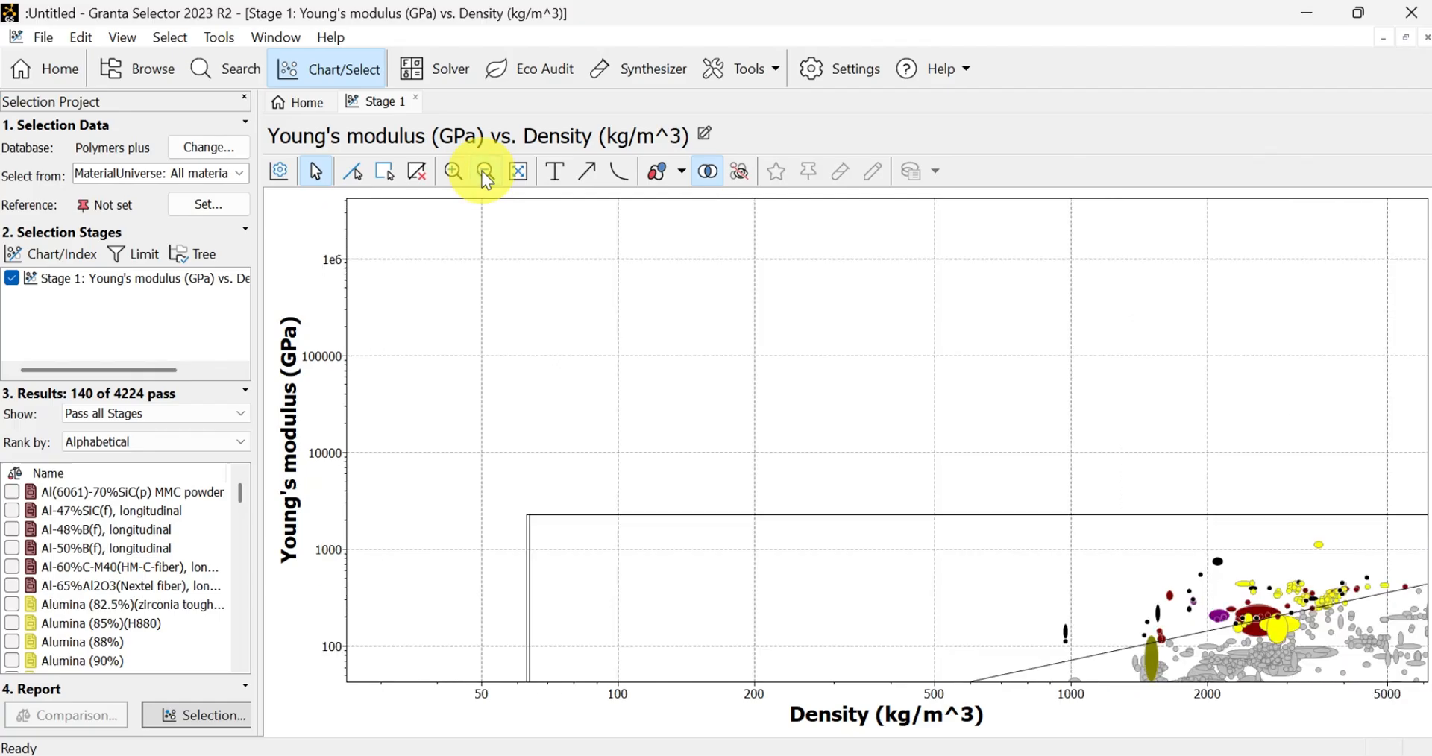
left_click(483, 175)
left_click(485, 175)
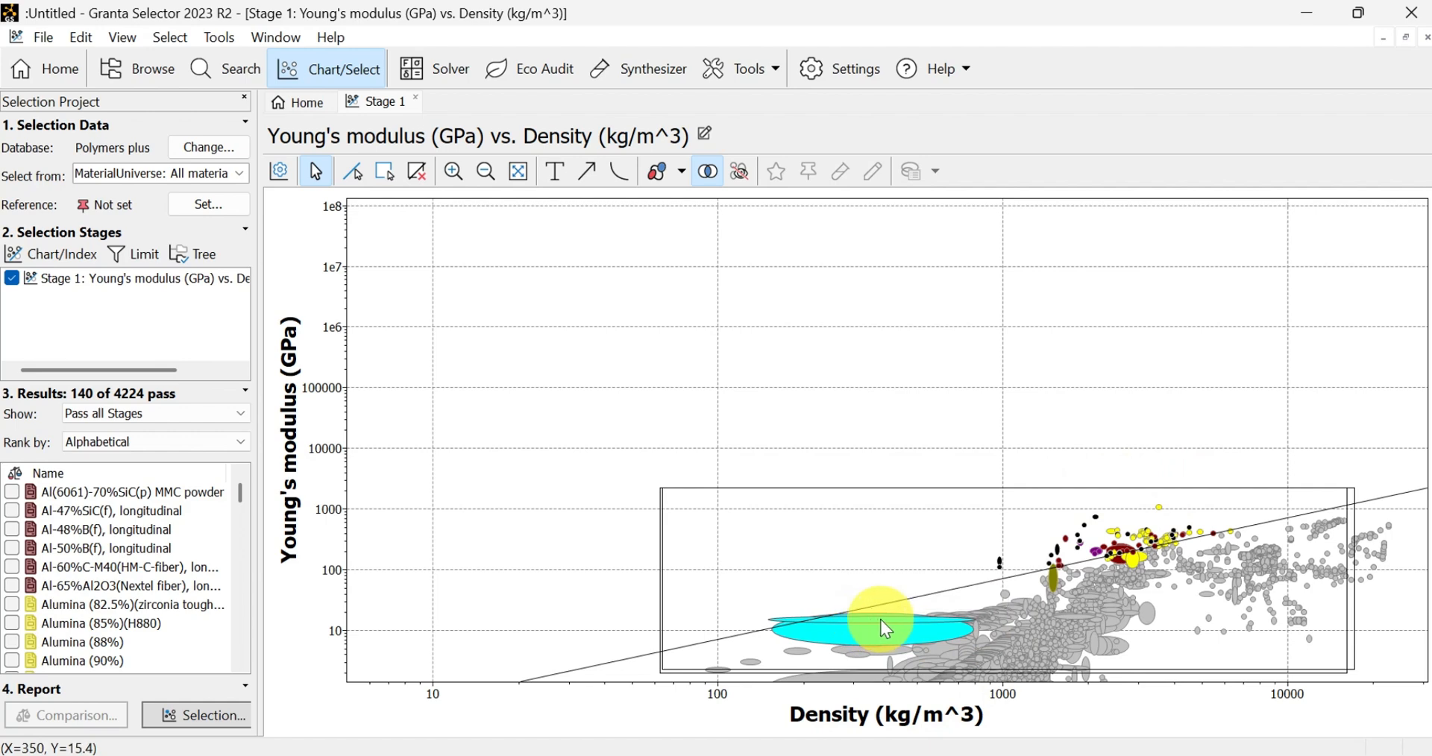
left_click(1057, 579)
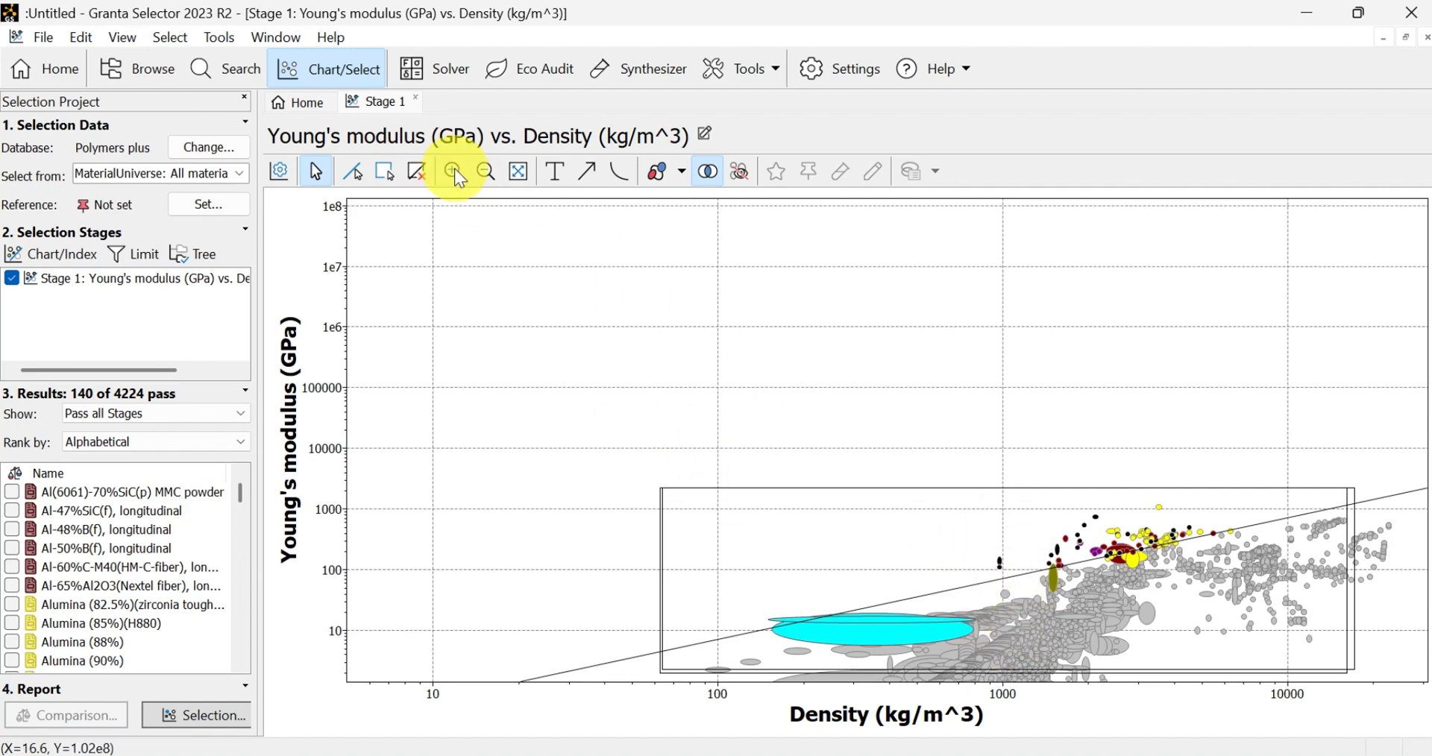
left_click(487, 167)
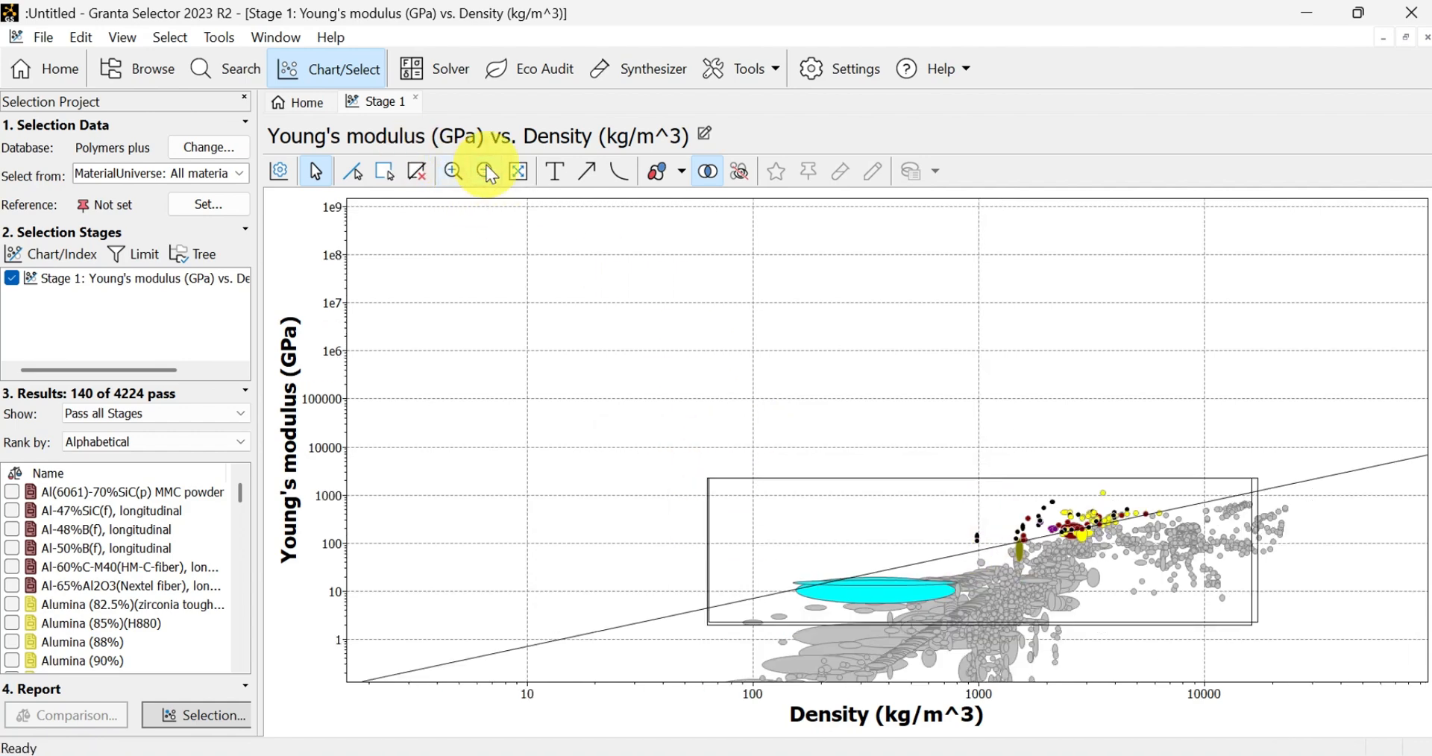
left_click(487, 168)
left_click(487, 170)
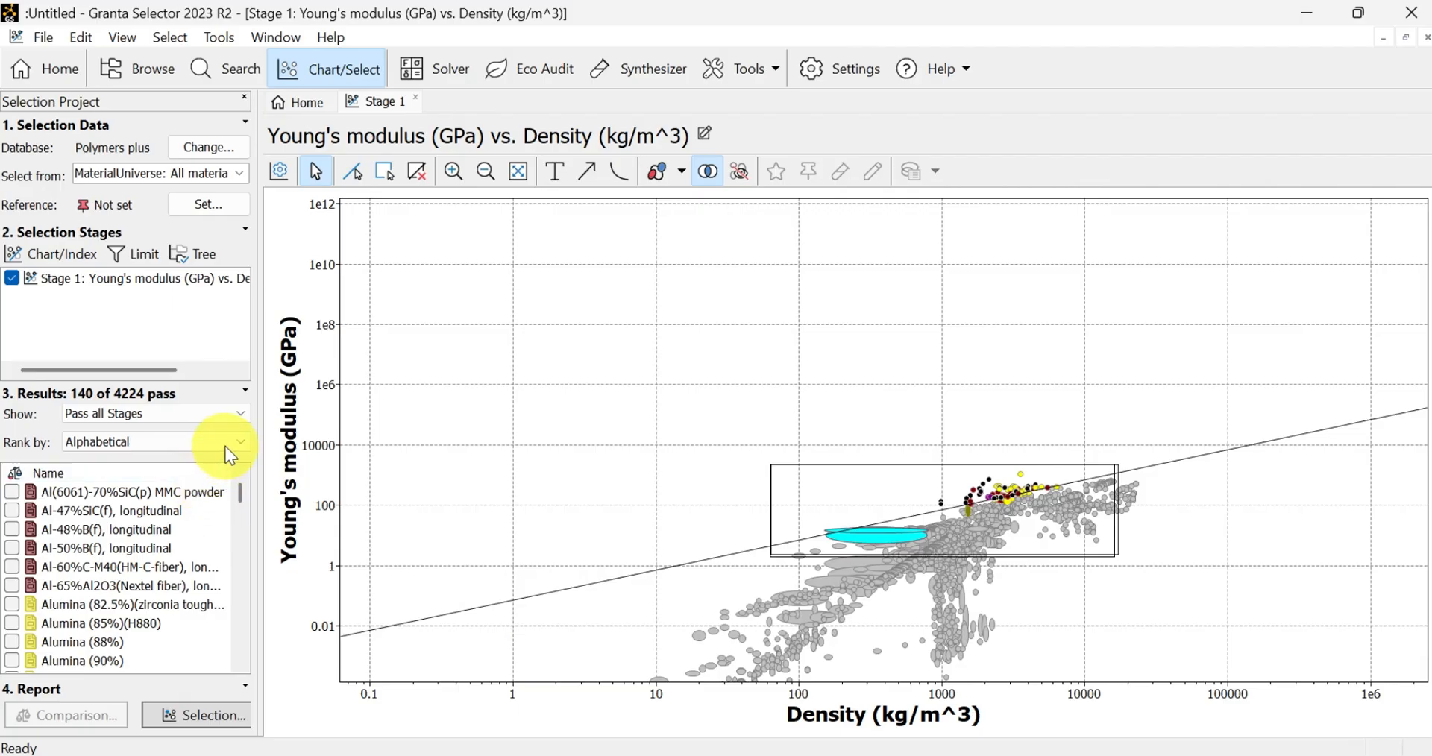
Step: Rank the passing materials by Stage 1: Index value (slope = 1)
left_click(6, 451)
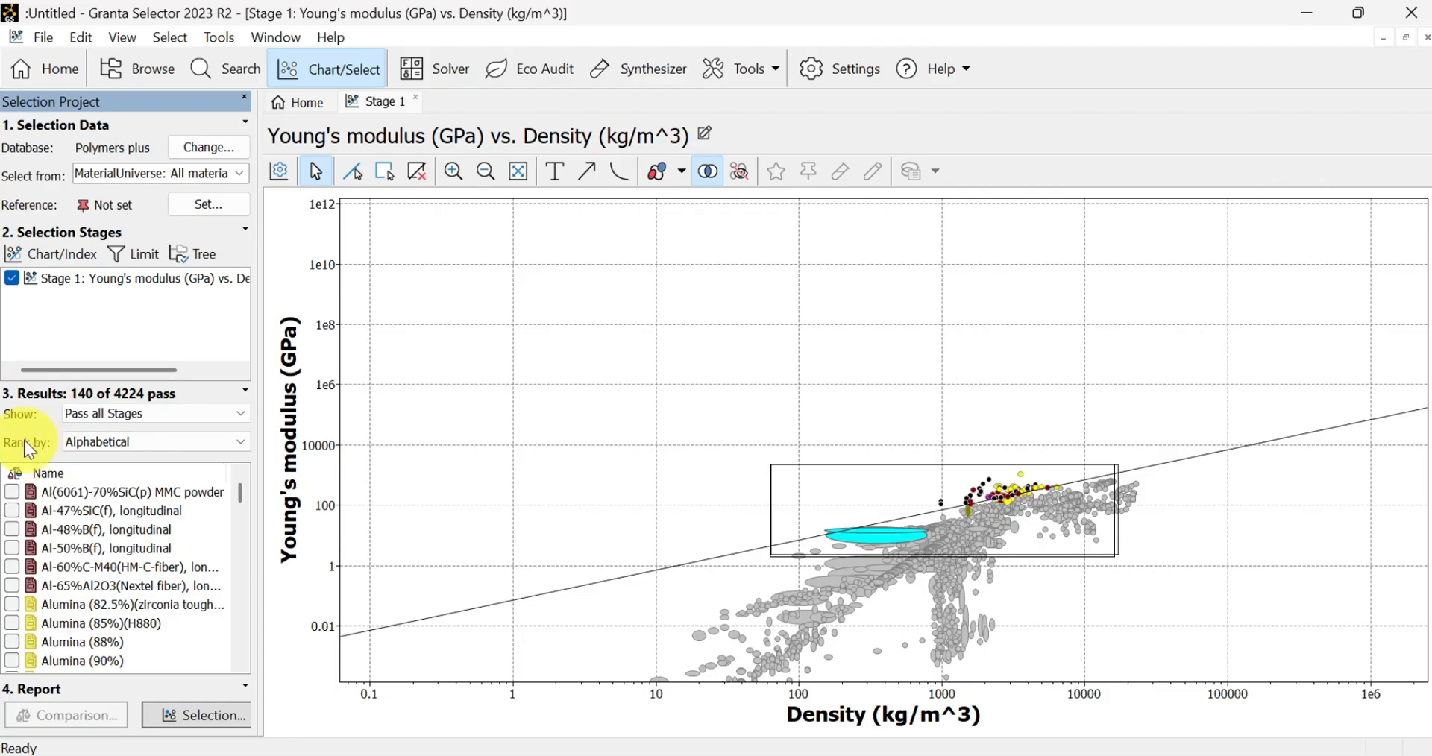
key("Tab")
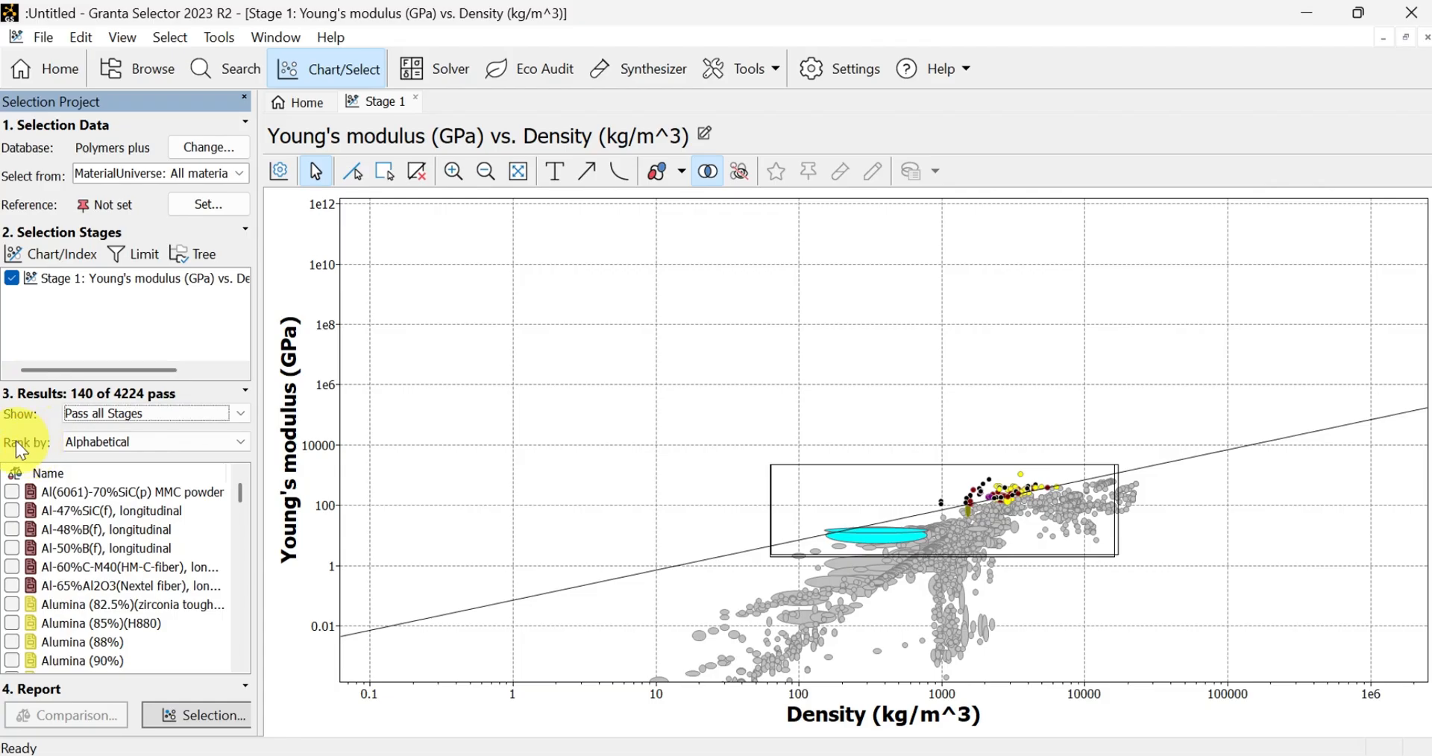
left_click(234, 441)
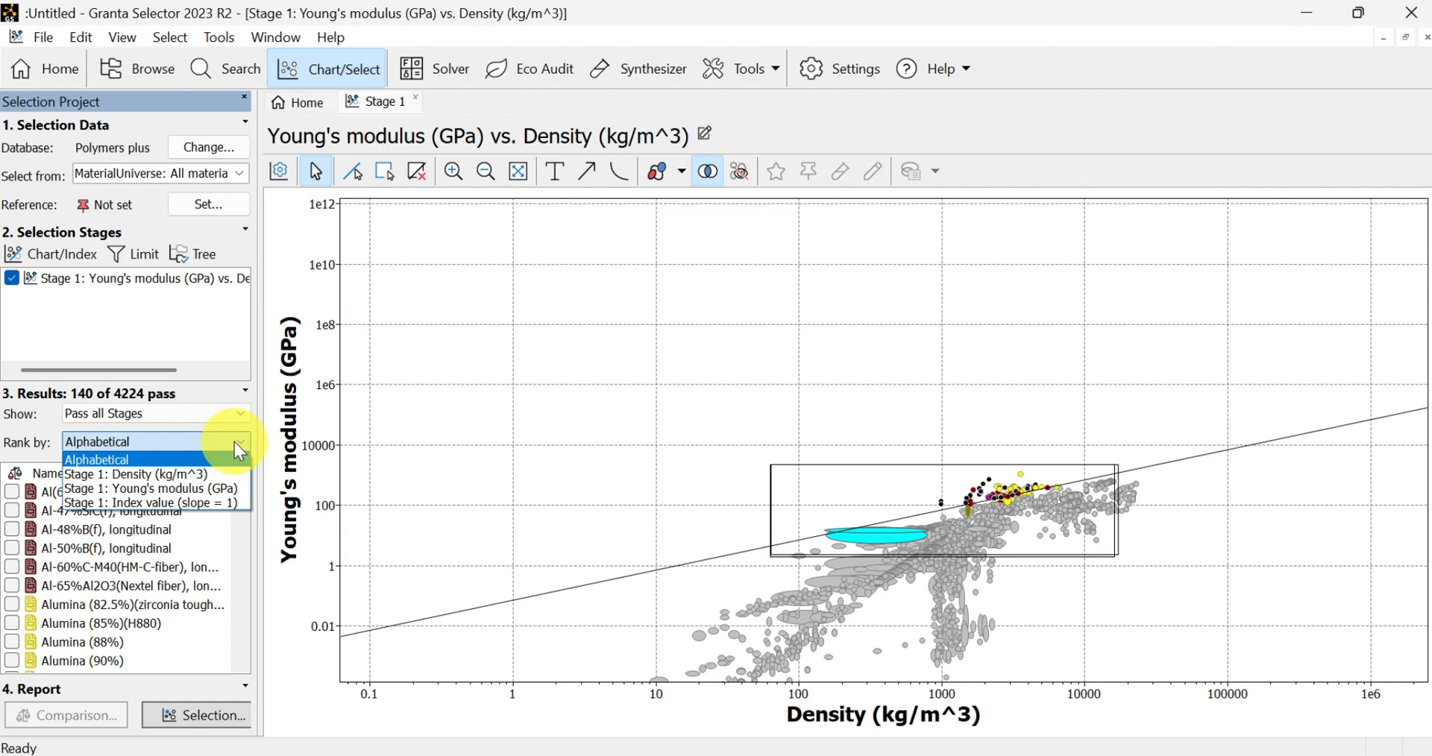
left_click(158, 505)
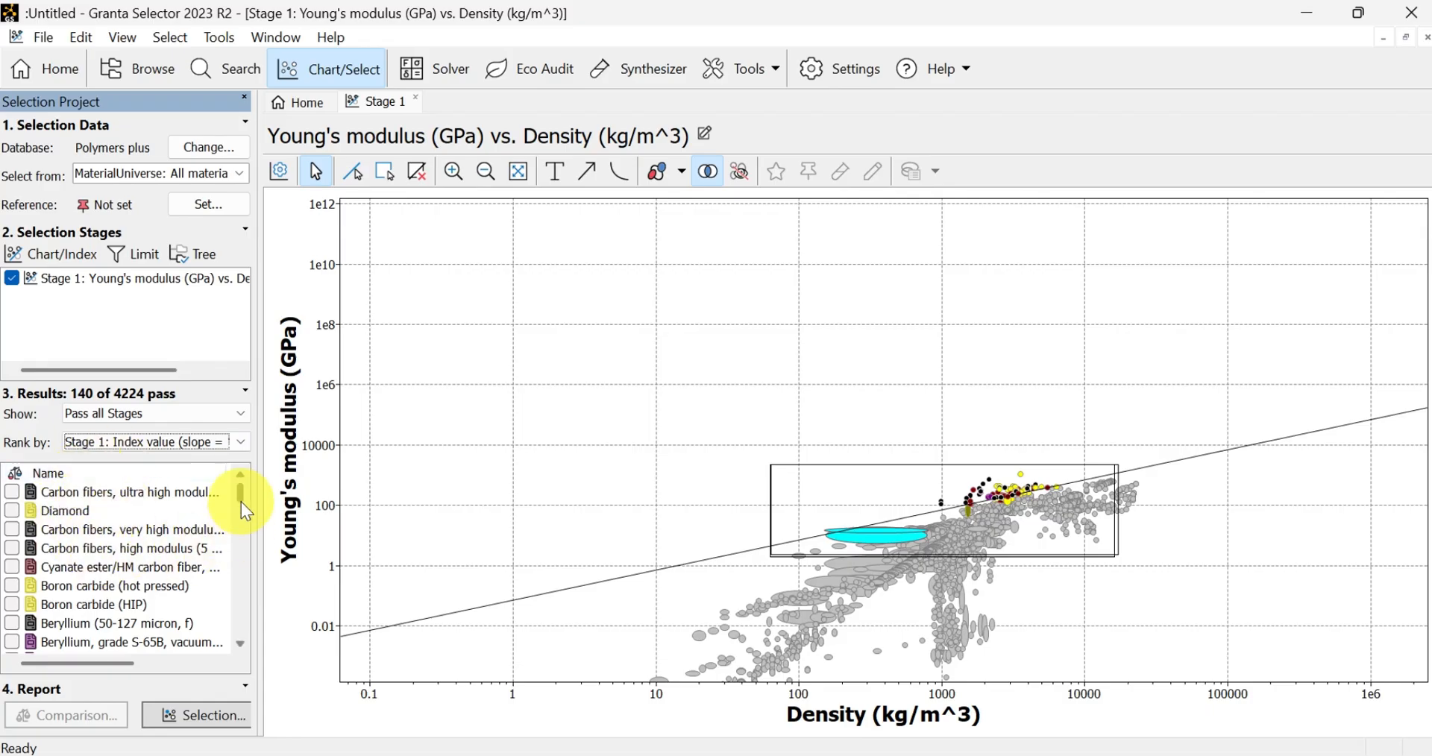
left_click_drag(240, 497, 309, 500)
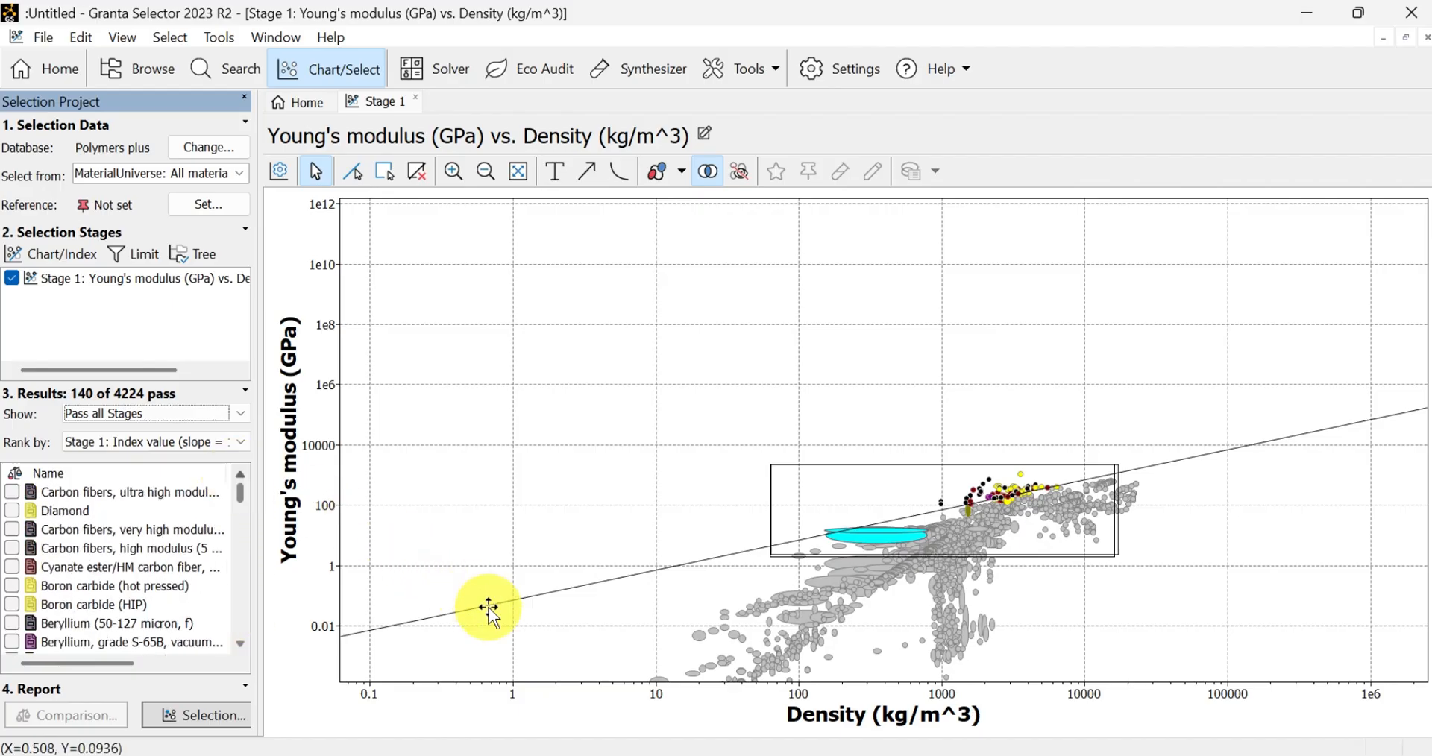
Step: Adjust the slope-1 selection line upward so that only materials ranked down to Boron carbide (HIP) pass
left_click_drag(501, 605, 499, 590)
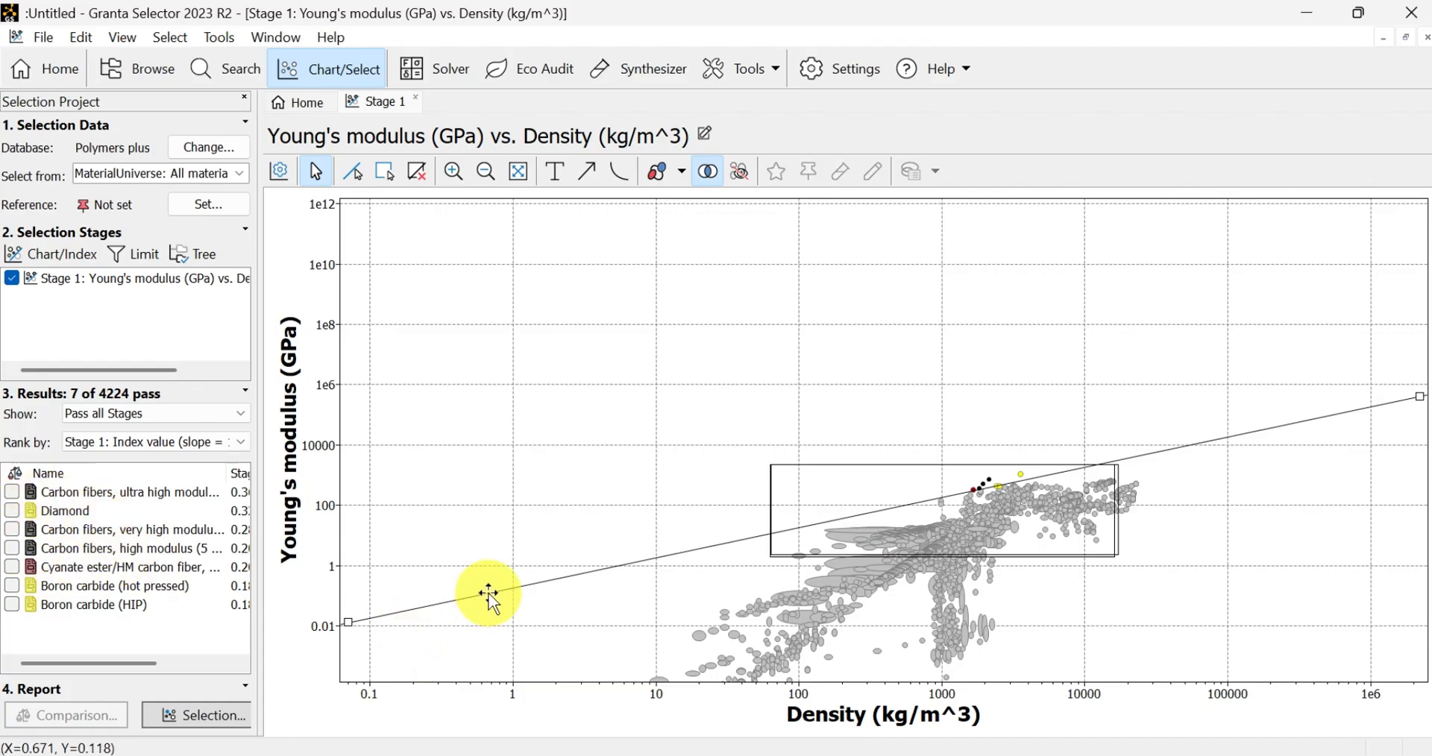
left_click_drag(489, 593, 489, 587)
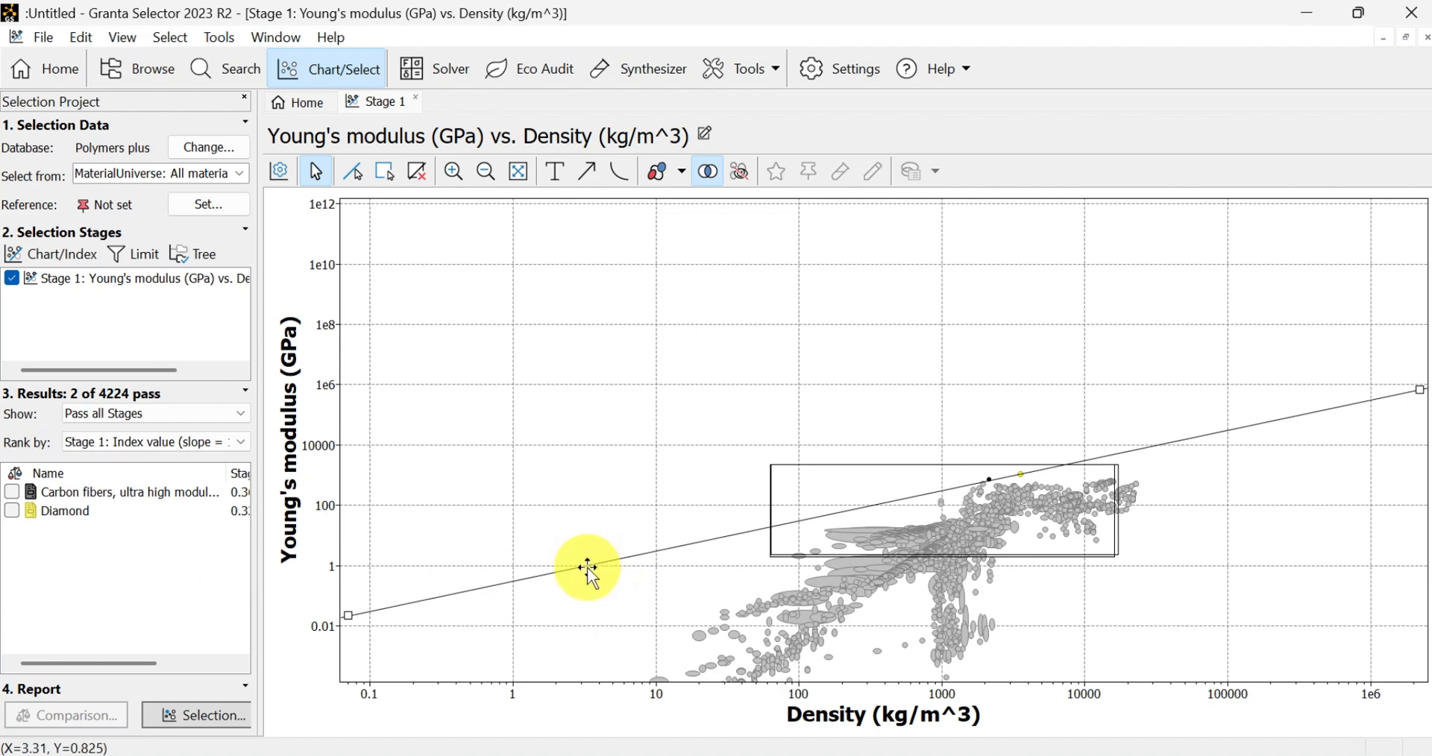
left_click_drag(589, 568, 589, 579)
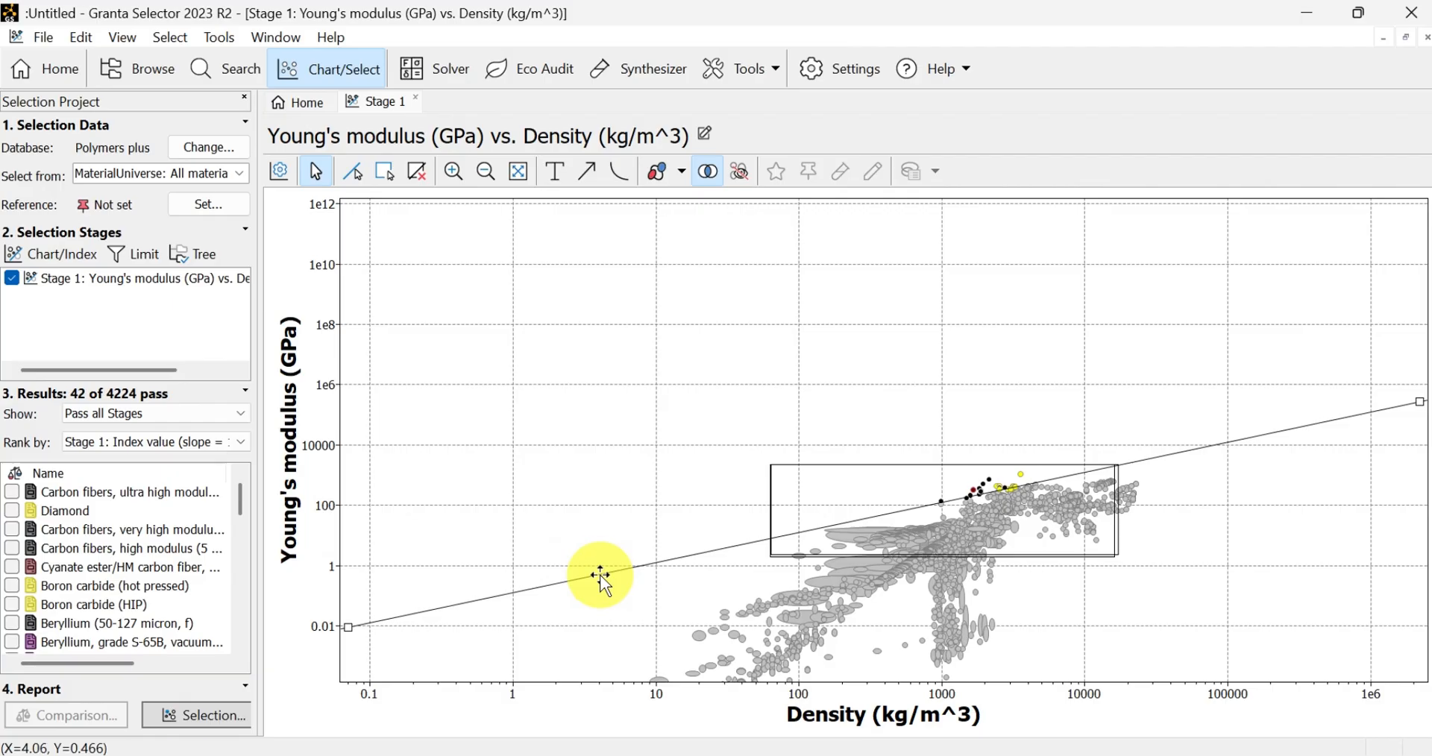
left_click_drag(601, 577, 601, 571)
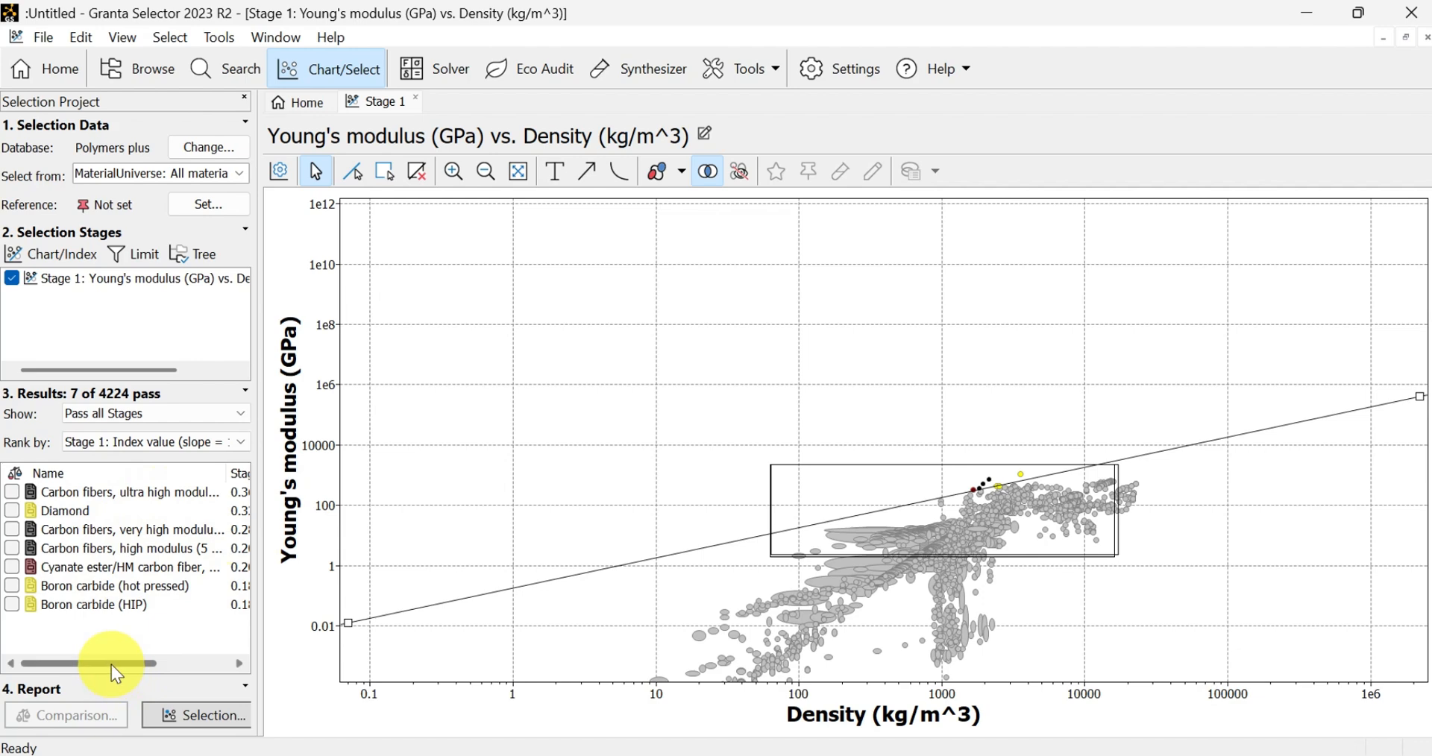
Step: Widen the results area so that the material names and their slope-1 index values are shown side by side
left_click_drag(110, 665, 157, 663)
left_click(181, 661)
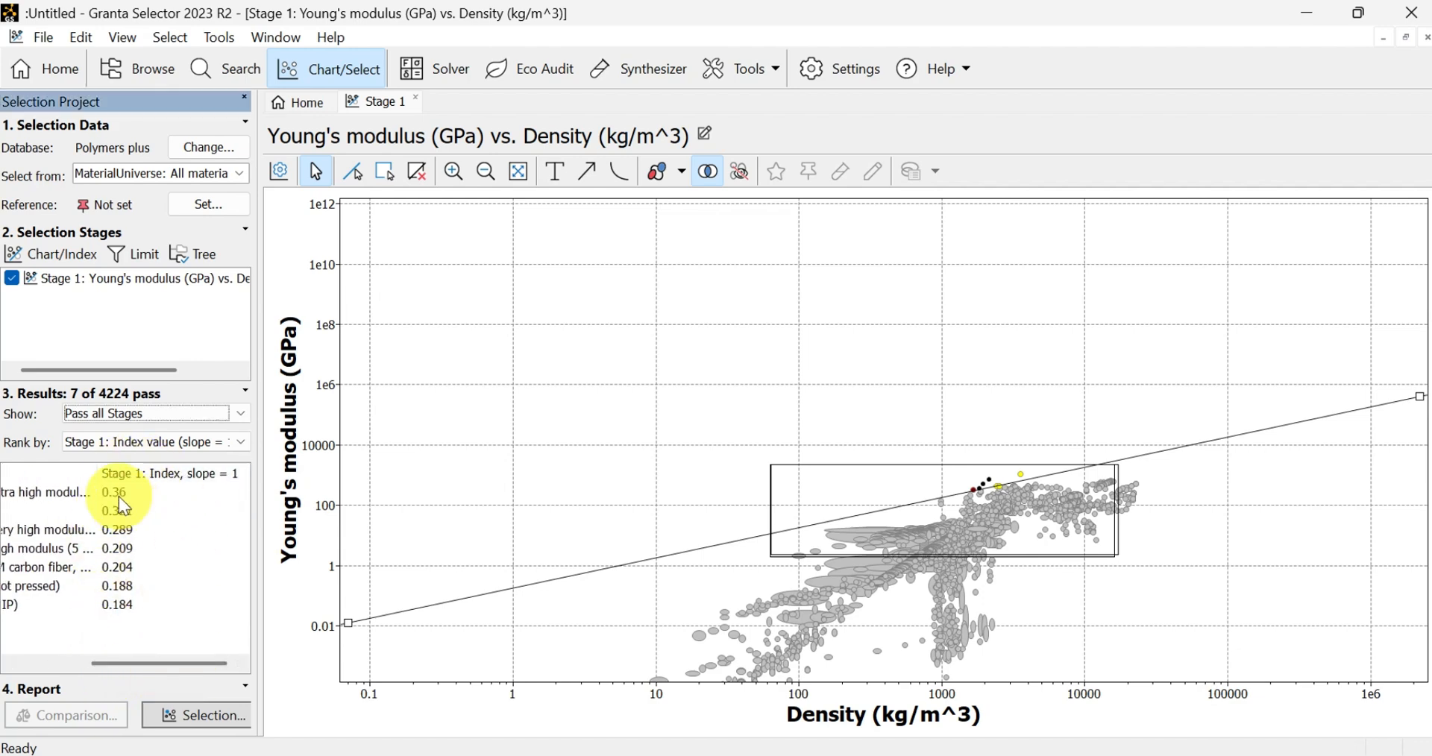
left_click(101, 490)
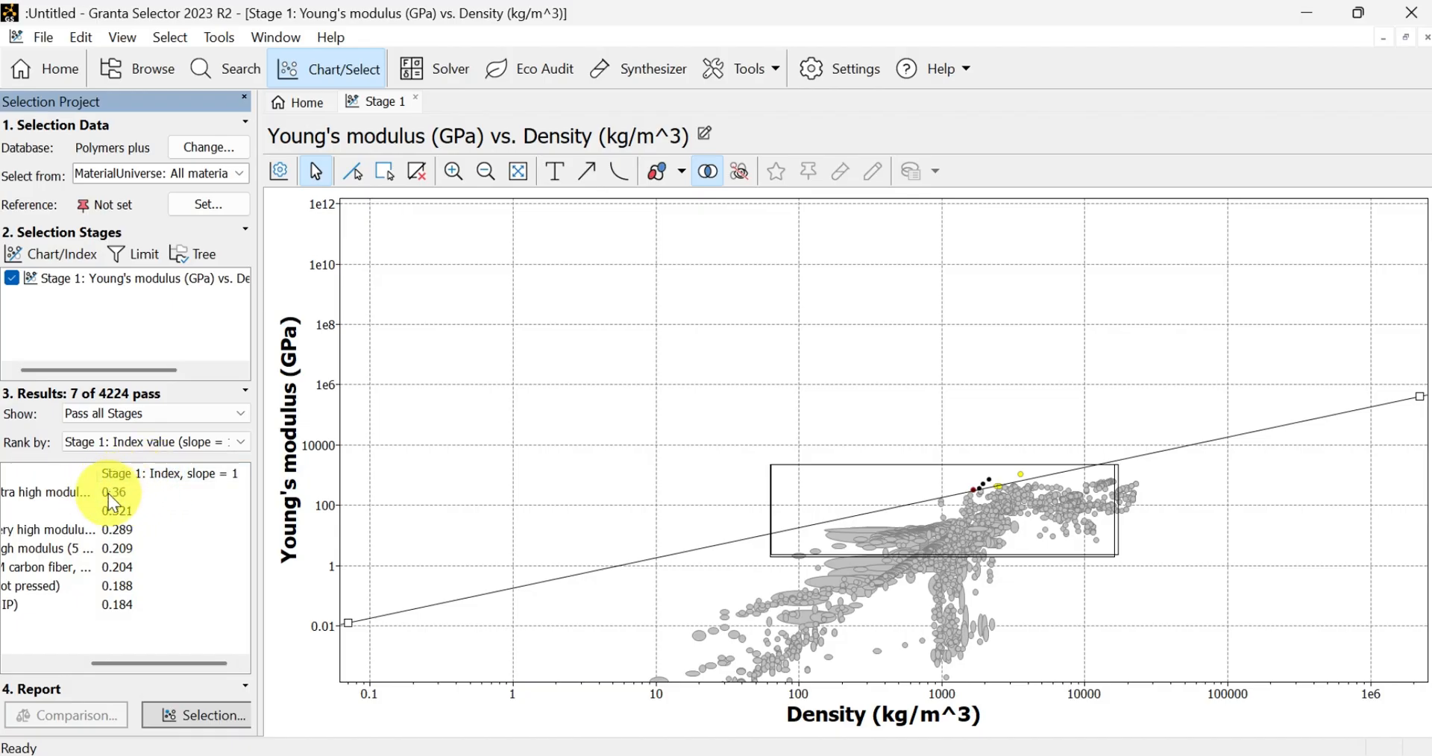
left_click(124, 664)
left_click_drag(260, 603, 343, 597)
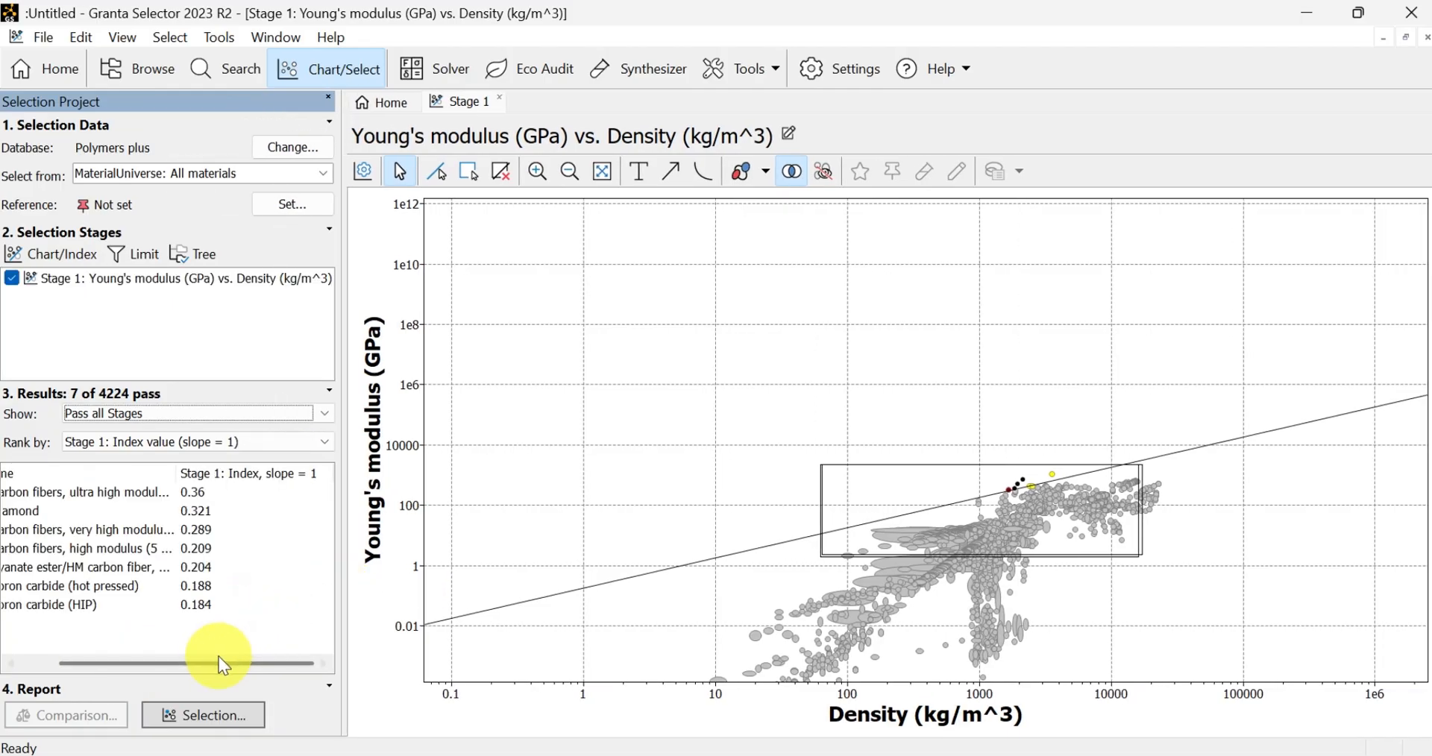
left_click_drag(212, 661, 132, 660)
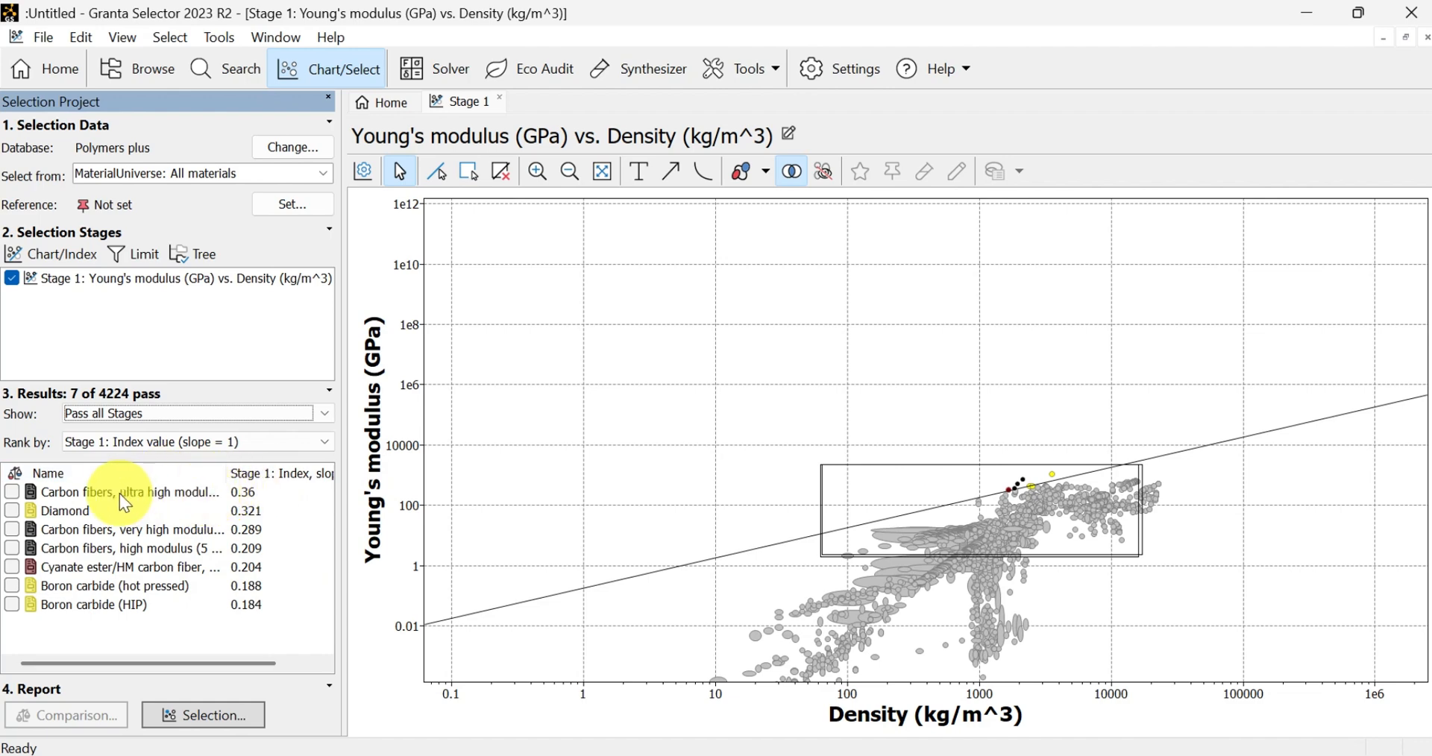
Step: Keep the results ranked by Stage 1: Index value (slope = 1) and fit the Name column to the full material names
left_click(141, 491)
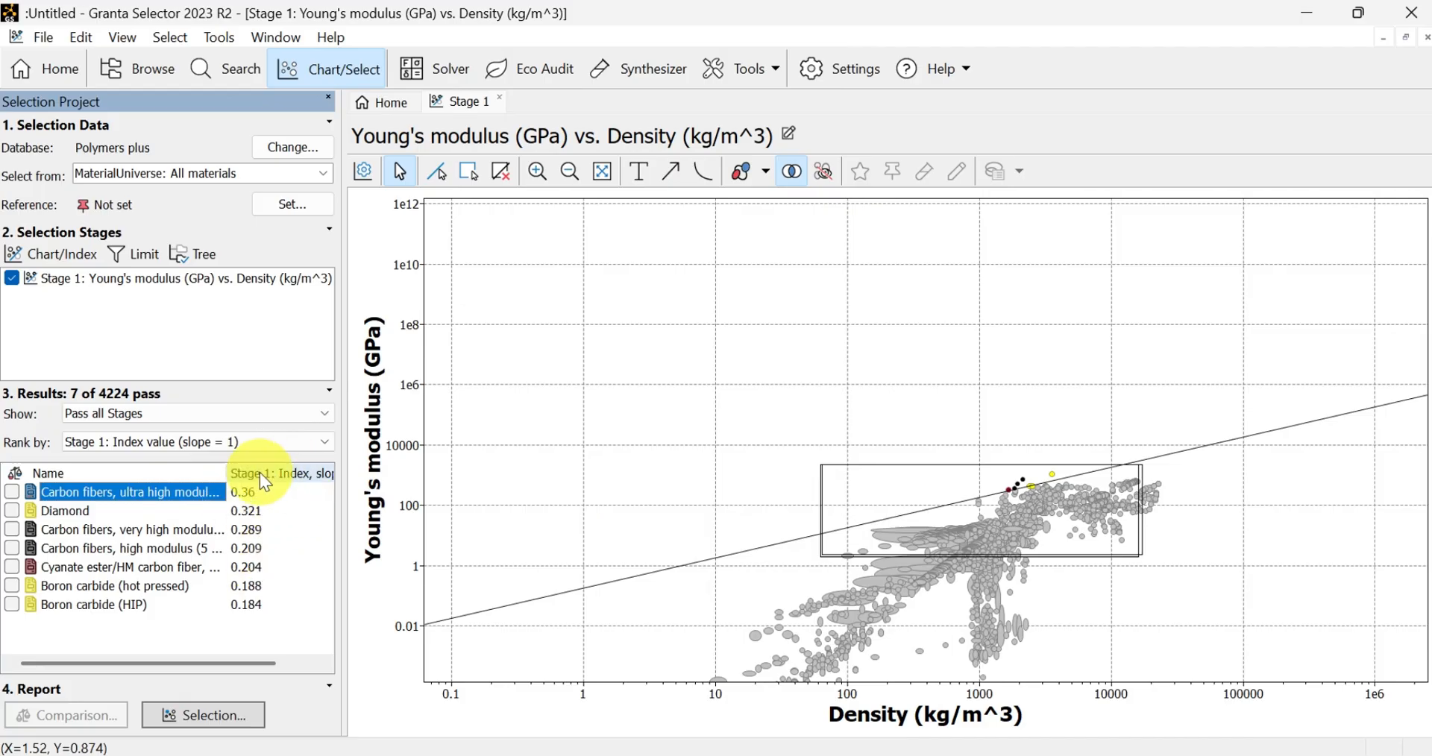
left_click(283, 447)
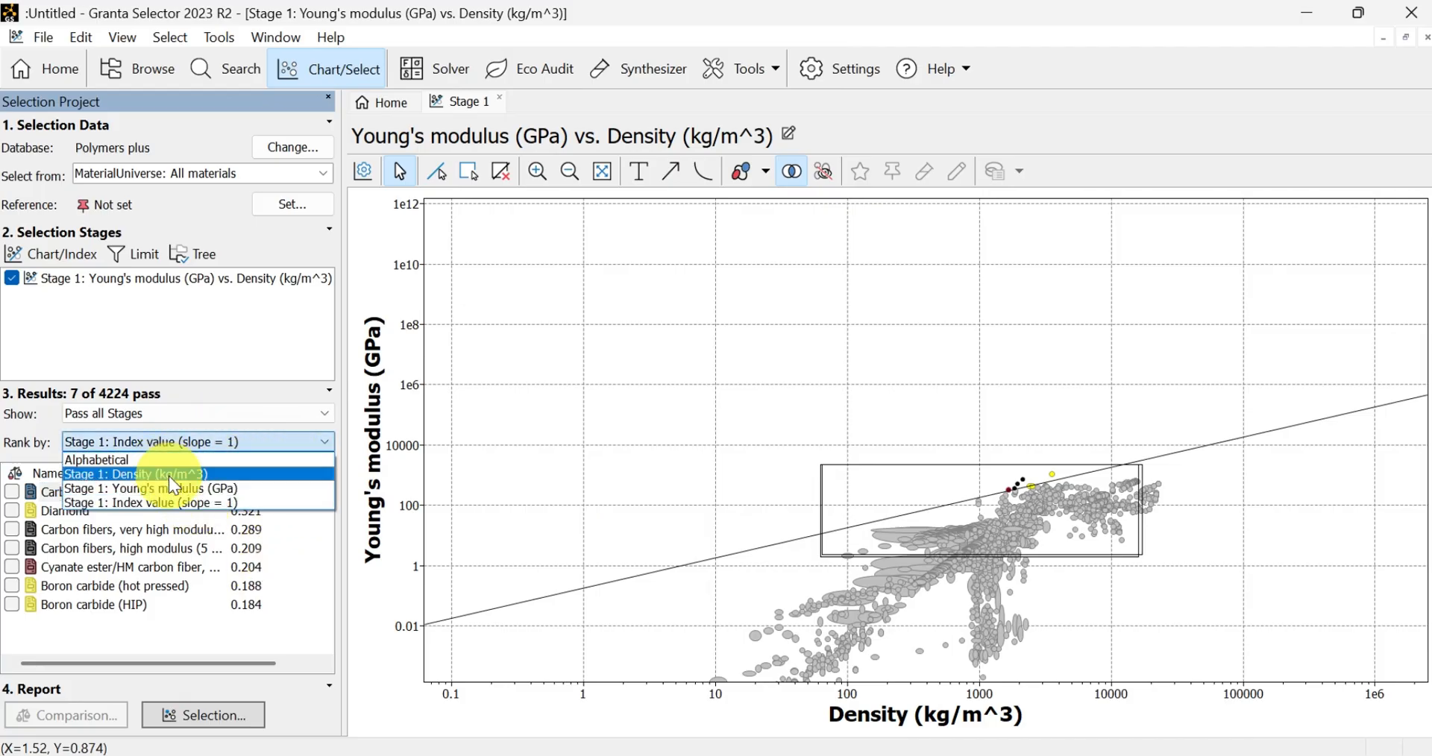
left_click(198, 504)
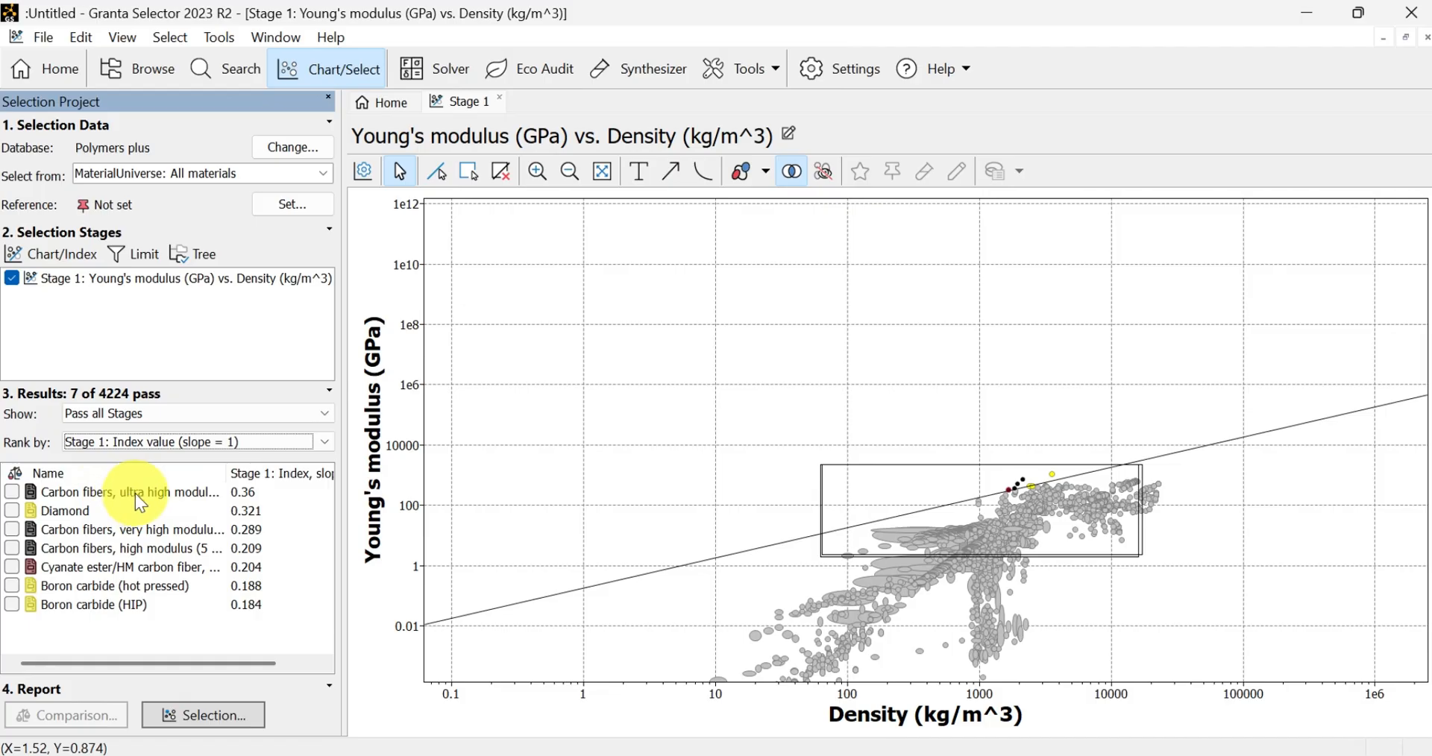
double_click(229, 473)
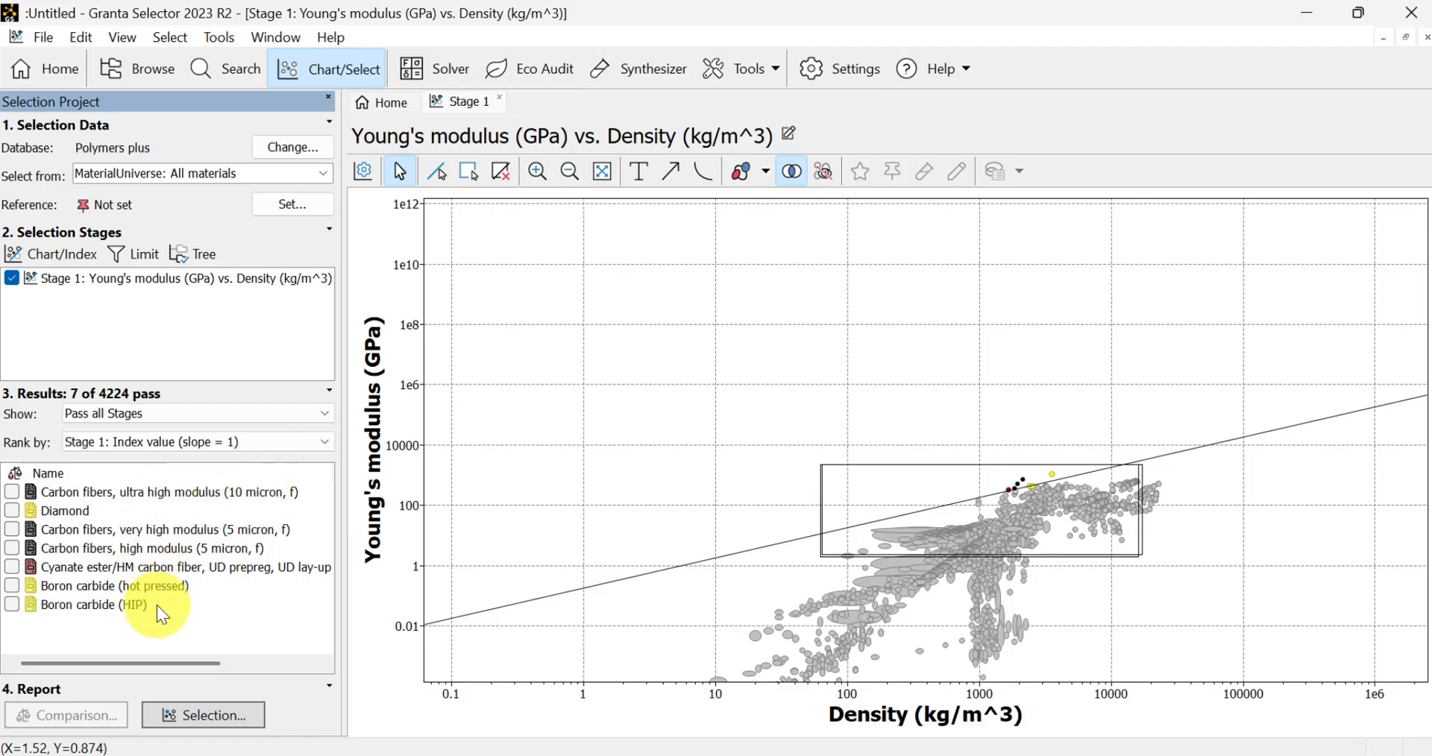
left_click_drag(145, 663, 103, 643)
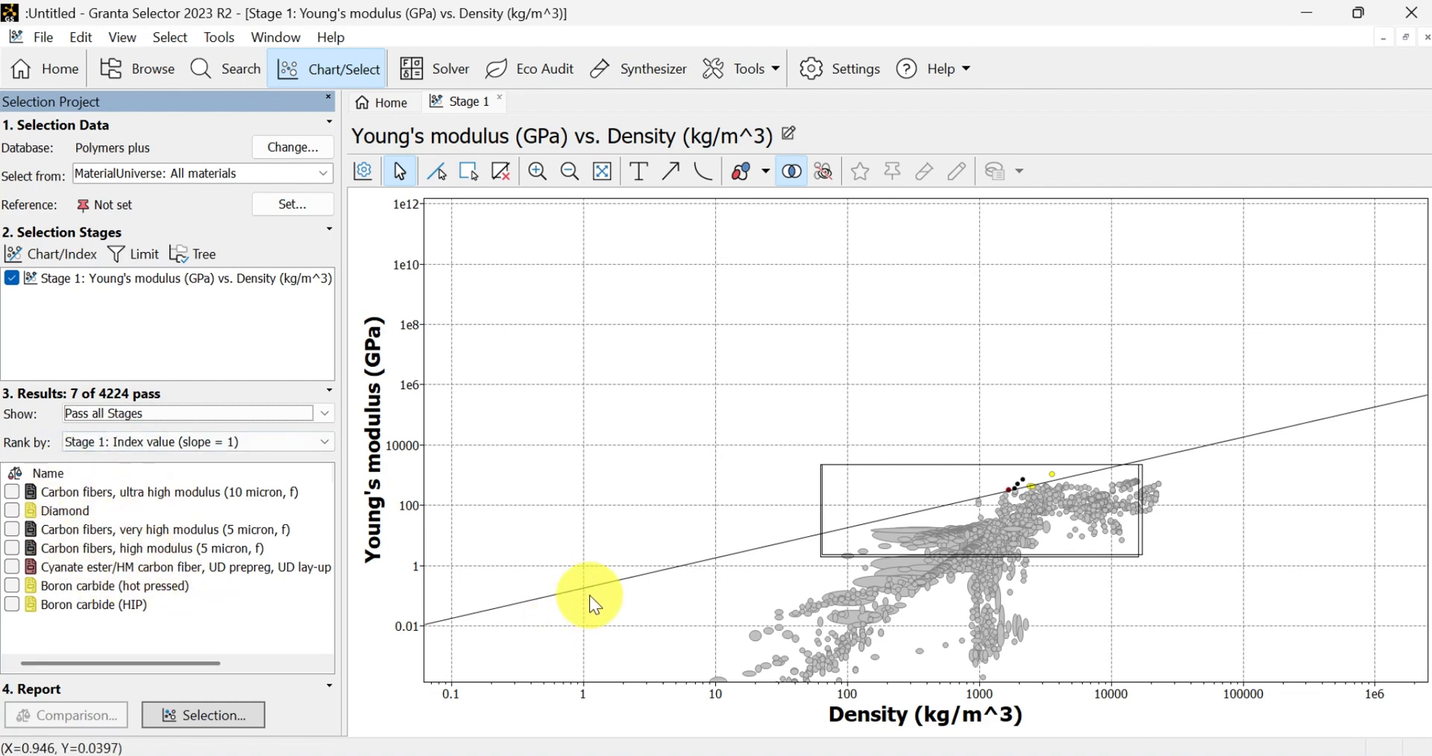
Step: Lower the selection line to admit more materials, and step through the ranked results from ultra high modulus carbon fibers to Beryllium (50-127 micron, f)
left_click_drag(603, 586, 606, 597)
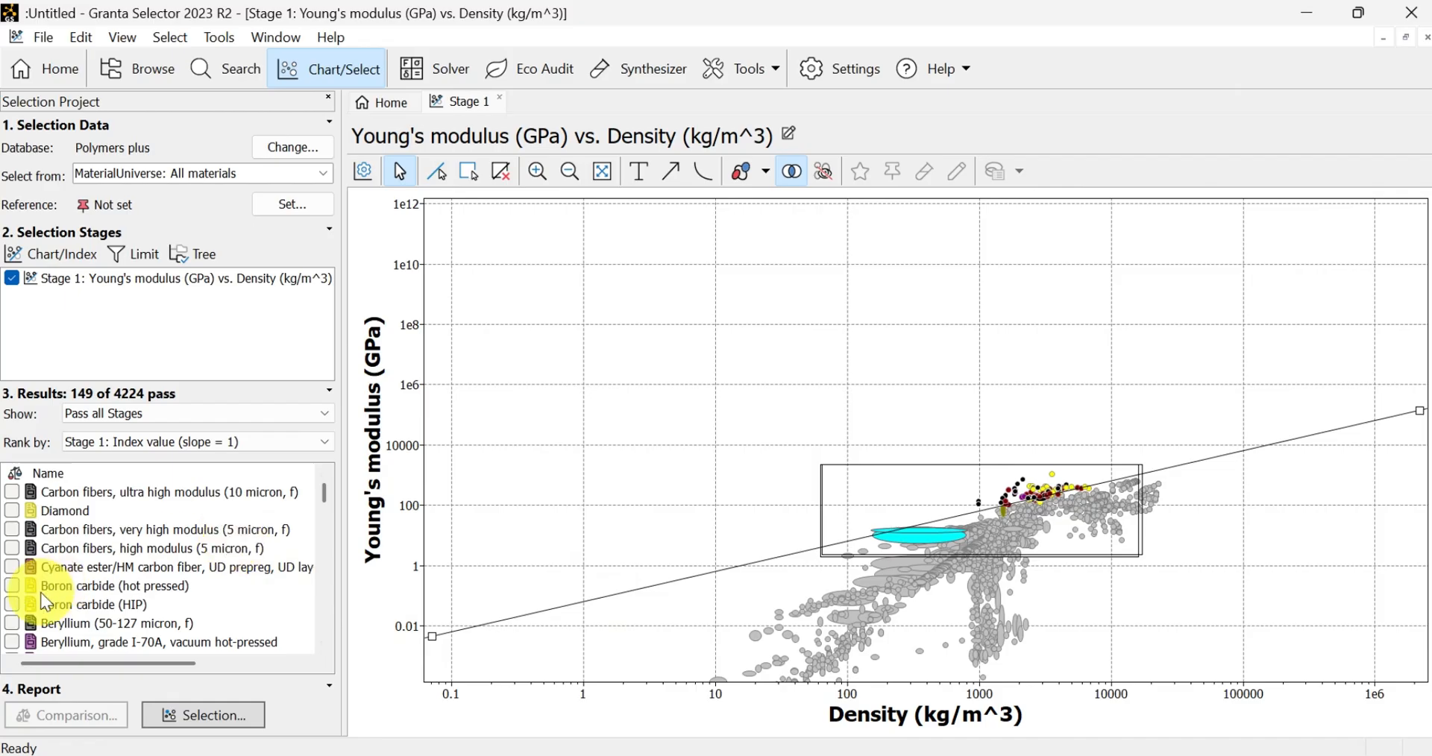
left_click(72, 493)
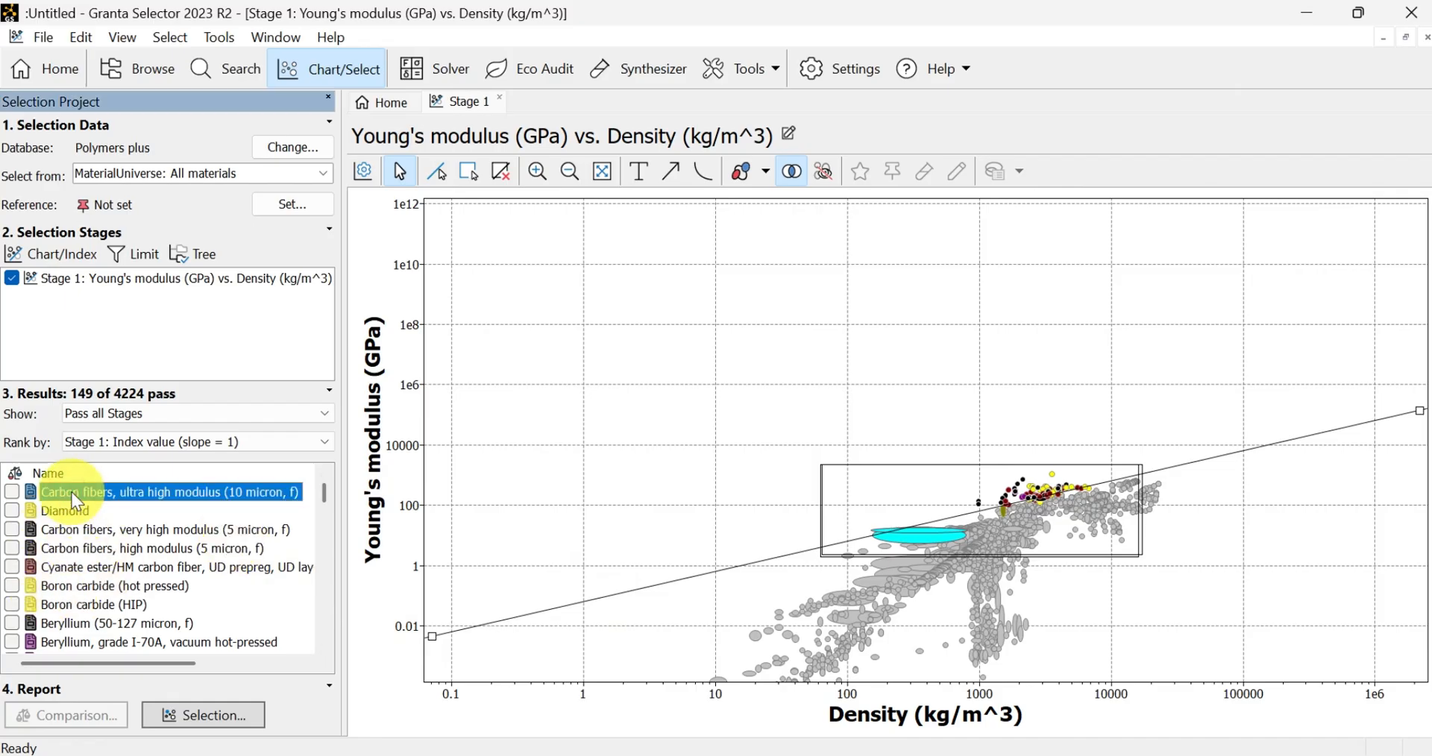
key("Down")
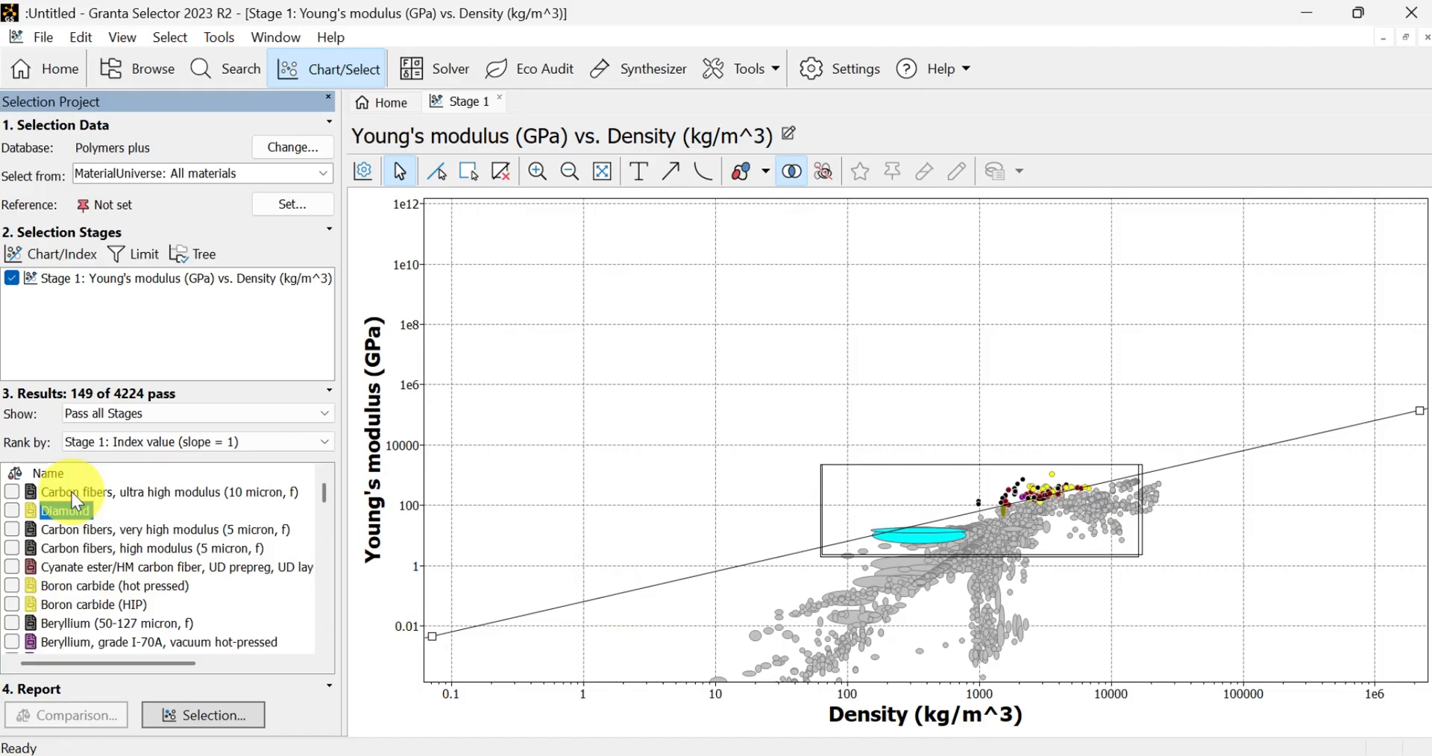
key("Down")
key("Down")
key("Down")
key("Down")
key("Down")
key("Down")
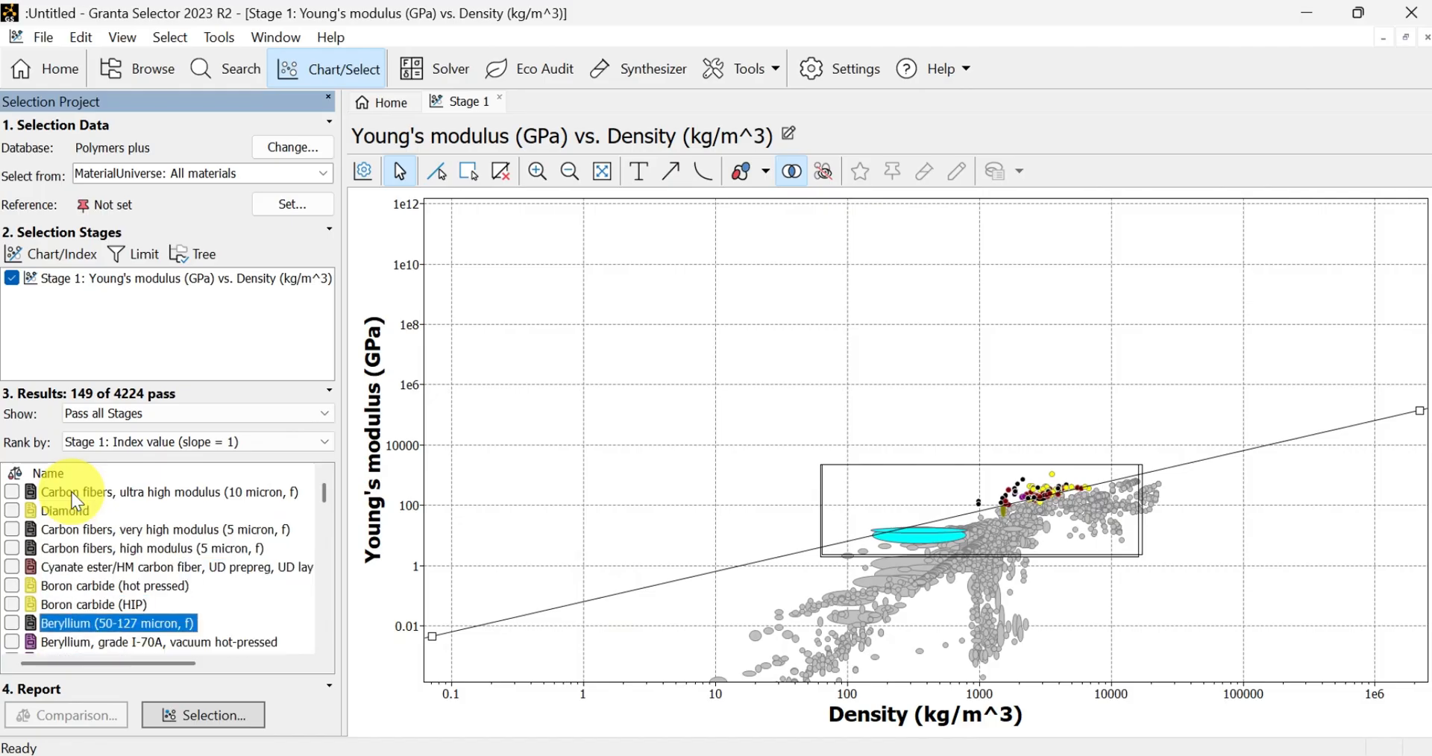
Step: Step back up the ranked results from Beryllium (50-127 micron, f) past the boron carbides, comparing each material's place on the chart
key("Up")
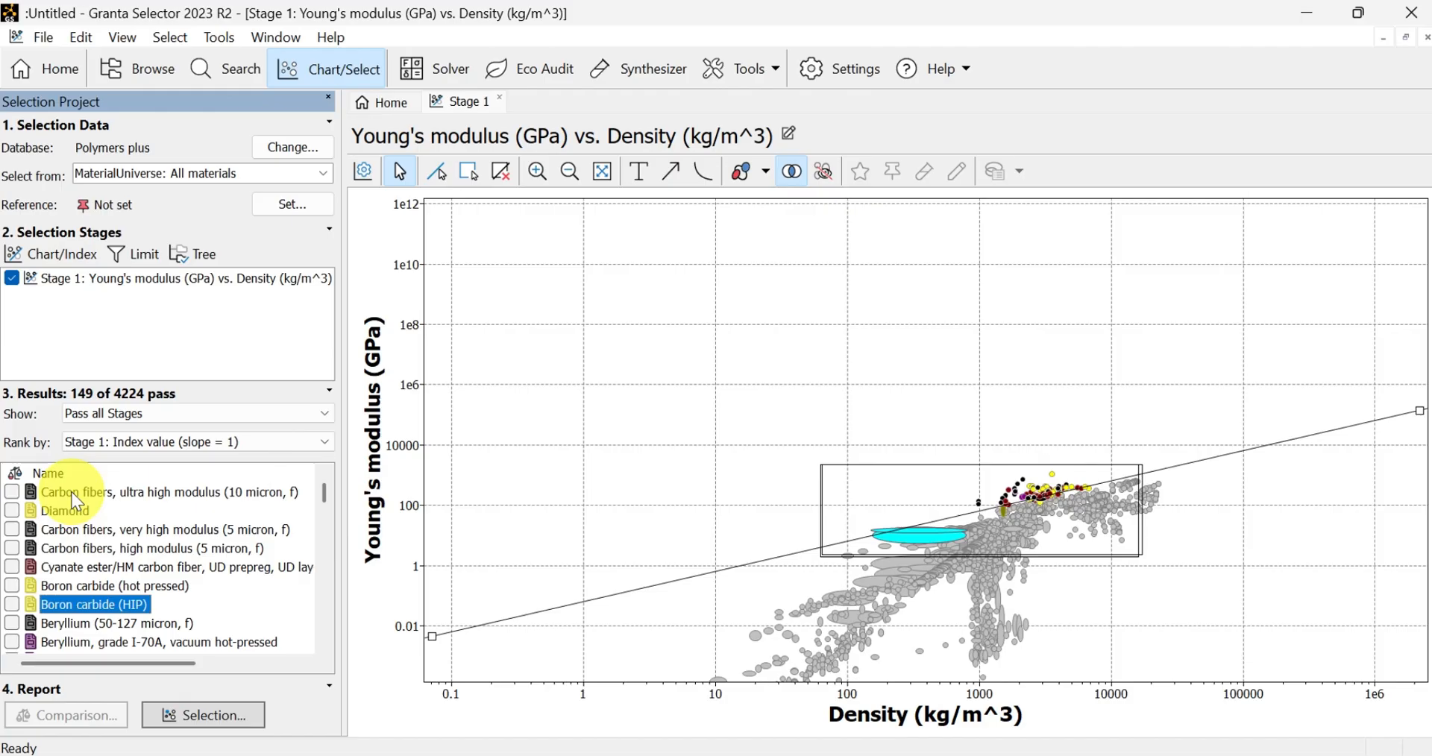
key("Up")
key("Up")
key("Up")
key("Up")
key("Down")
key("Down")
key("Down")
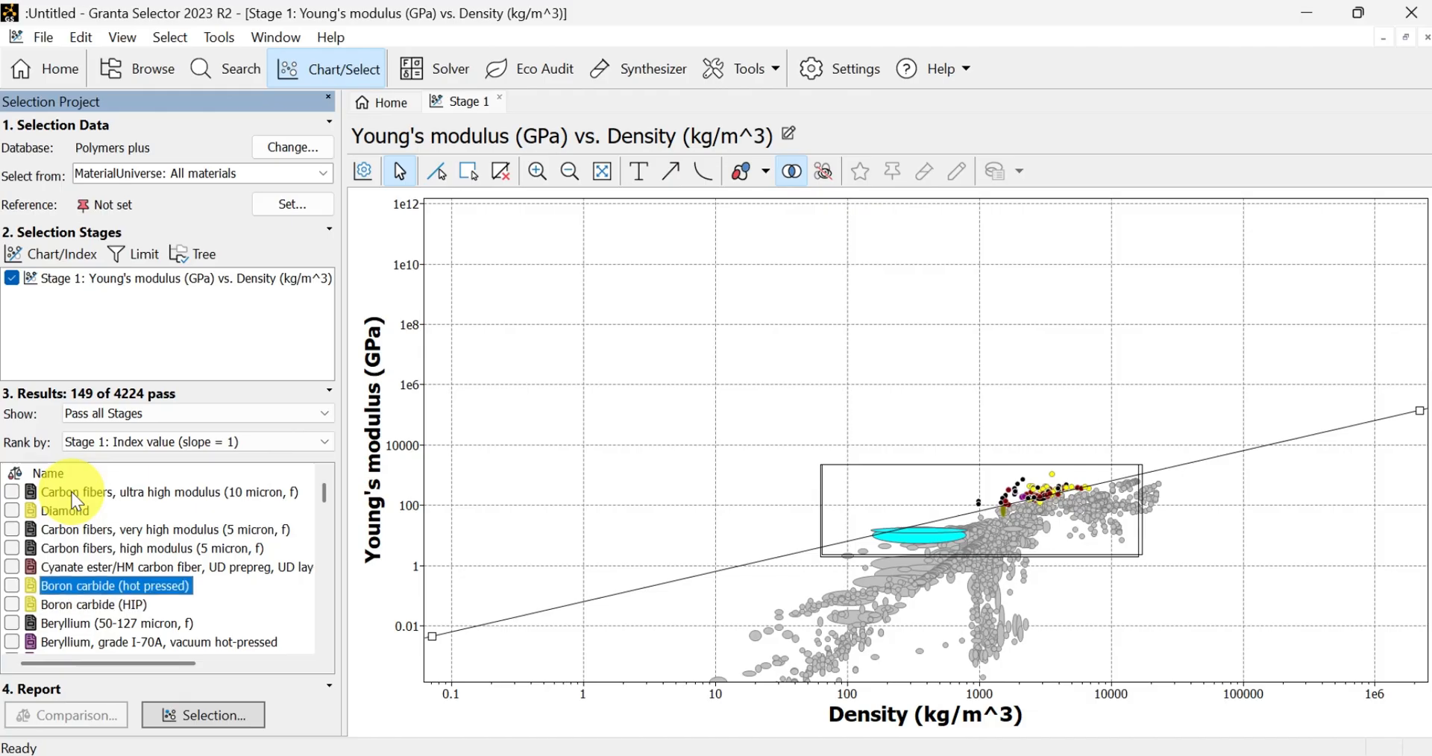
key("Up")
key("Up")
key("Up")
key("Up")
key("Up")
Step: Step down the ranked results to Beryllium, grade S-200FC, cold isostatically pressed, to examine the lower-ranked materials
key("Down")
key("Down")
key("Down")
key("Down")
key("Down")
key("Down")
key("Down")
key("Down")
key("Down")
key("Down")
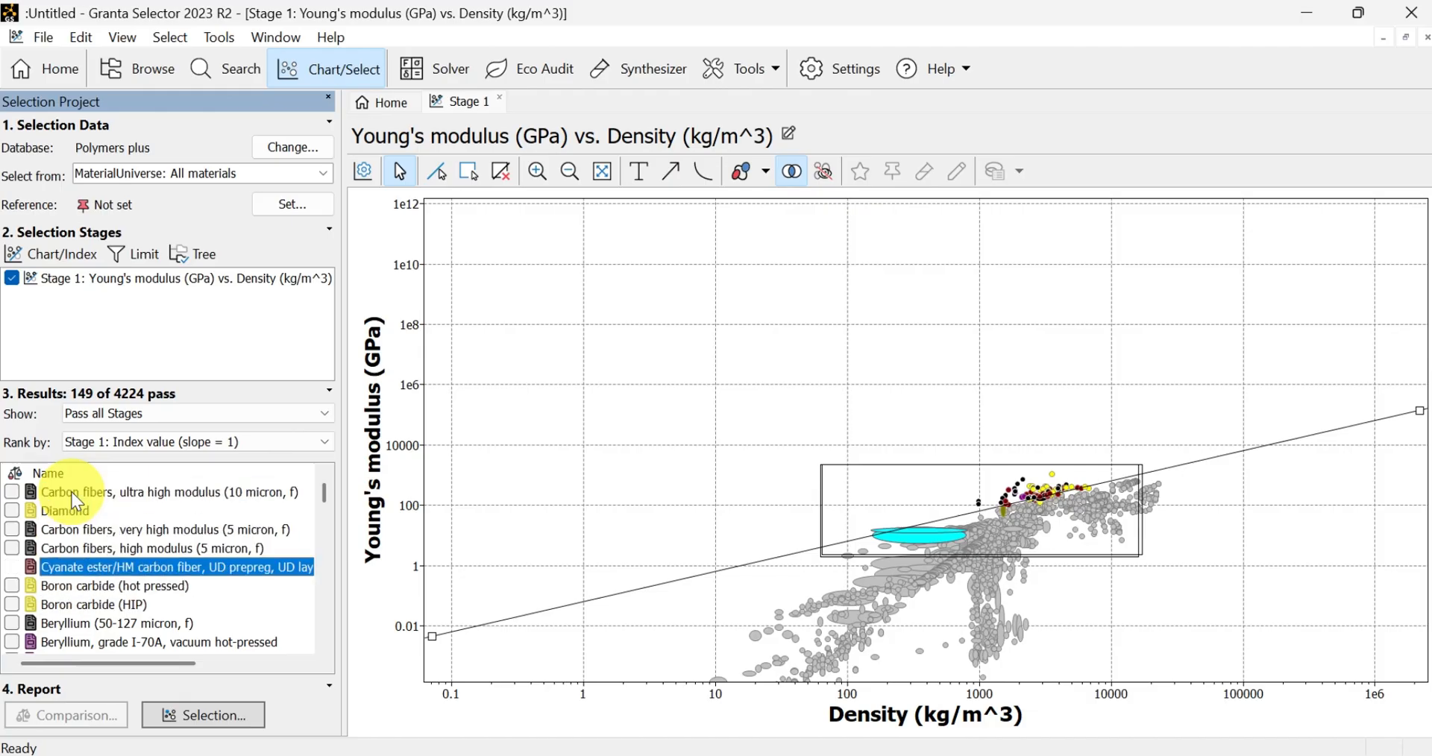
key("Down")
key("Down")
key("Down")
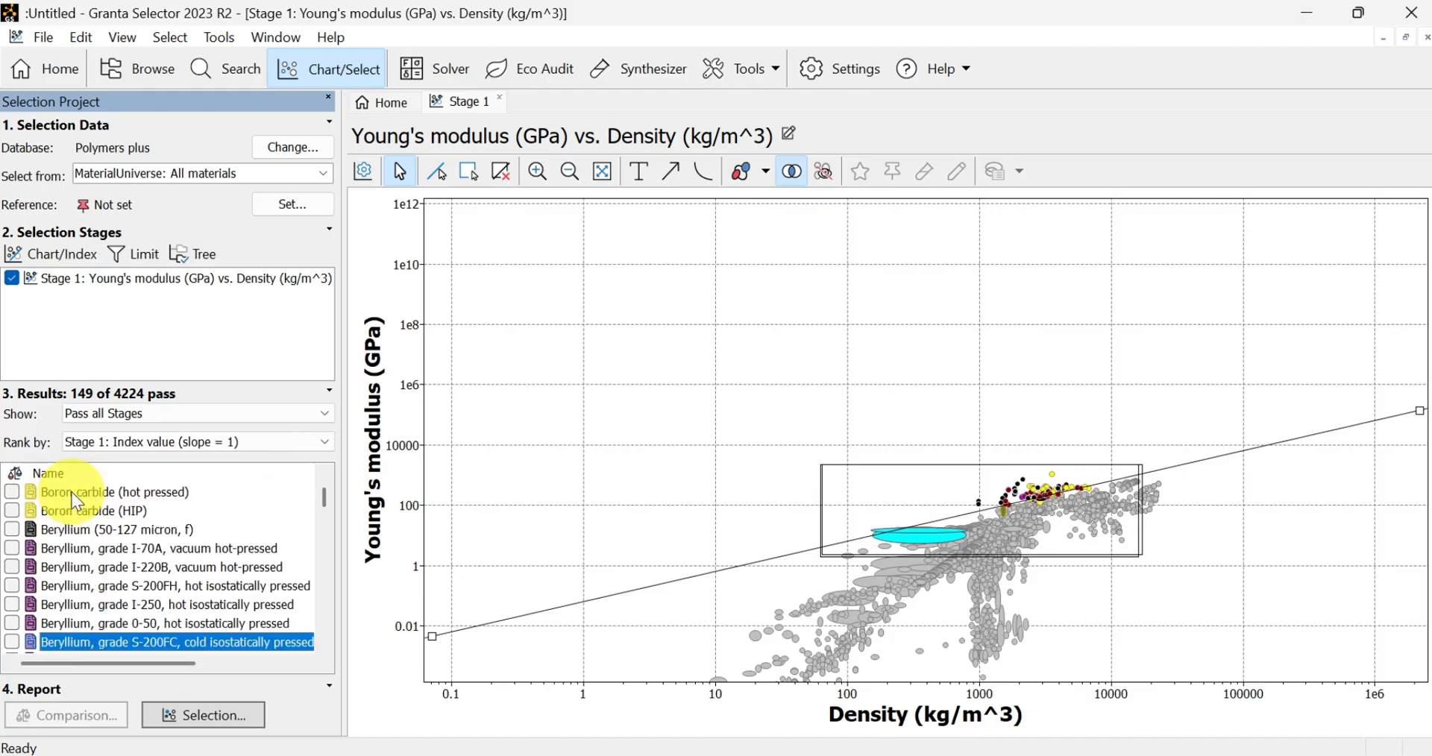
Step: Step back up through the ranked results to the top-ranked Carbon fibers, ultra high modulus (10 micron, f)
key("Up")
key("Up")
key("Up")
key("Up")
key("Up")
key("Up")
key("Up")
key("Up")
key("Up")
key("Up")
key("Up")
key("Up")
key("Up")
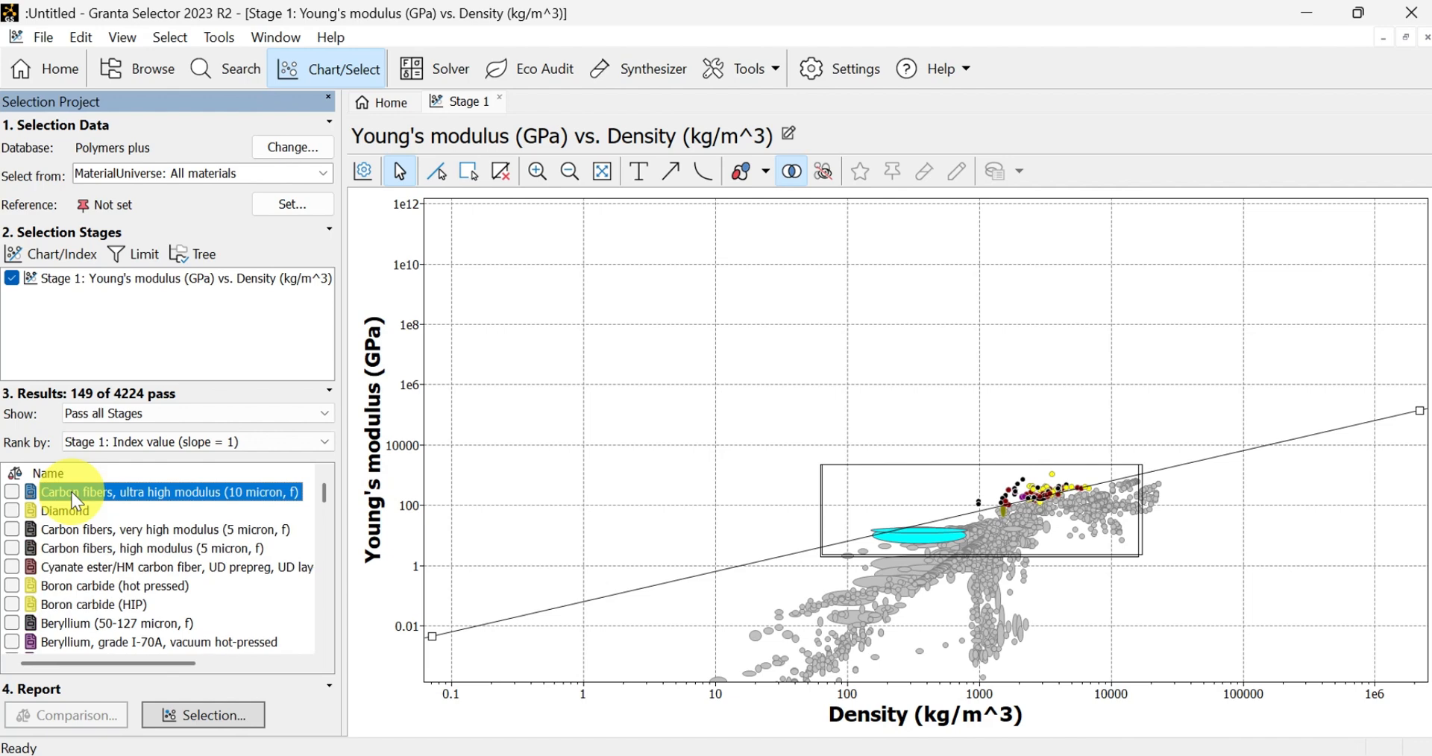
Step: Move the slope-1 selection line slightly higher to narrow the passing materials, and select Carbon fibers, ultra high modulus (10 micron, f) in the results
left_click_drag(578, 602, 570, 586)
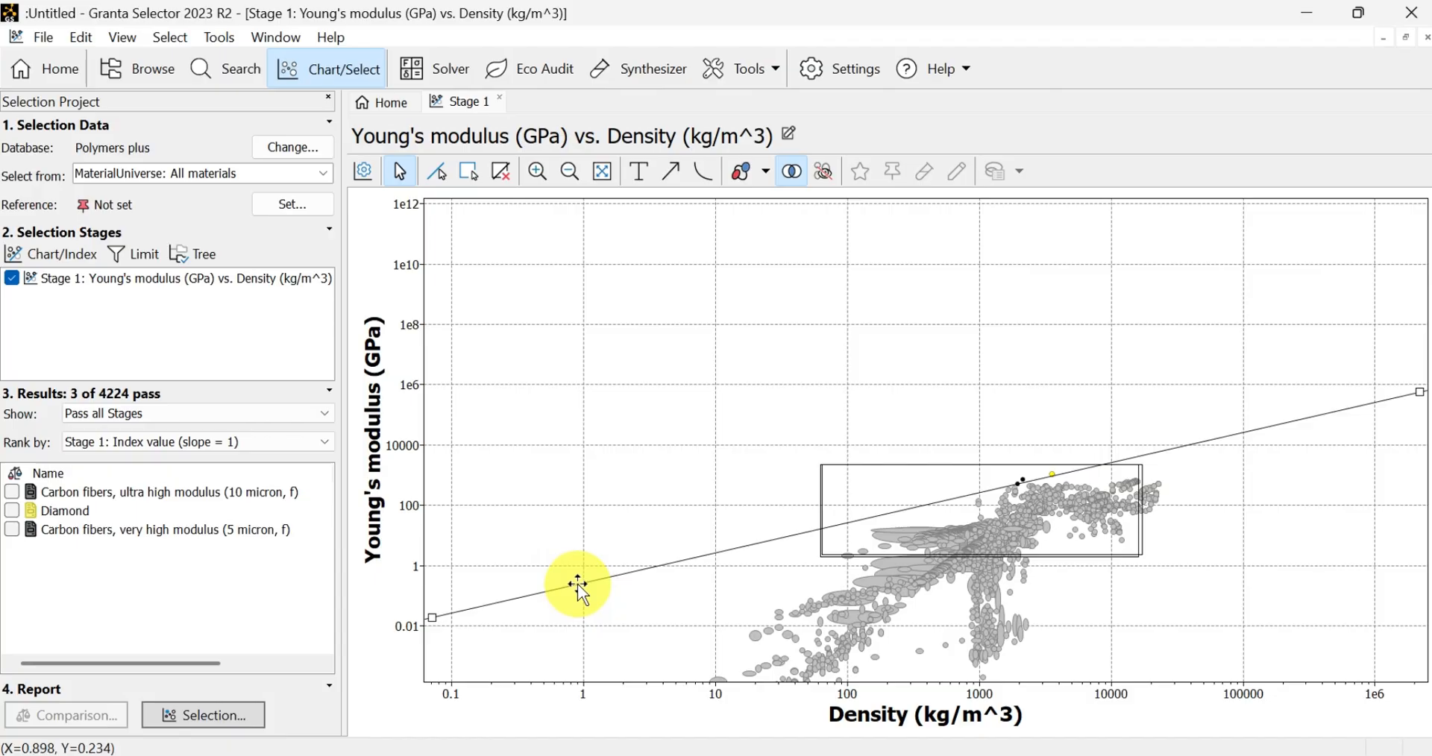
left_click_drag(578, 584, 581, 593)
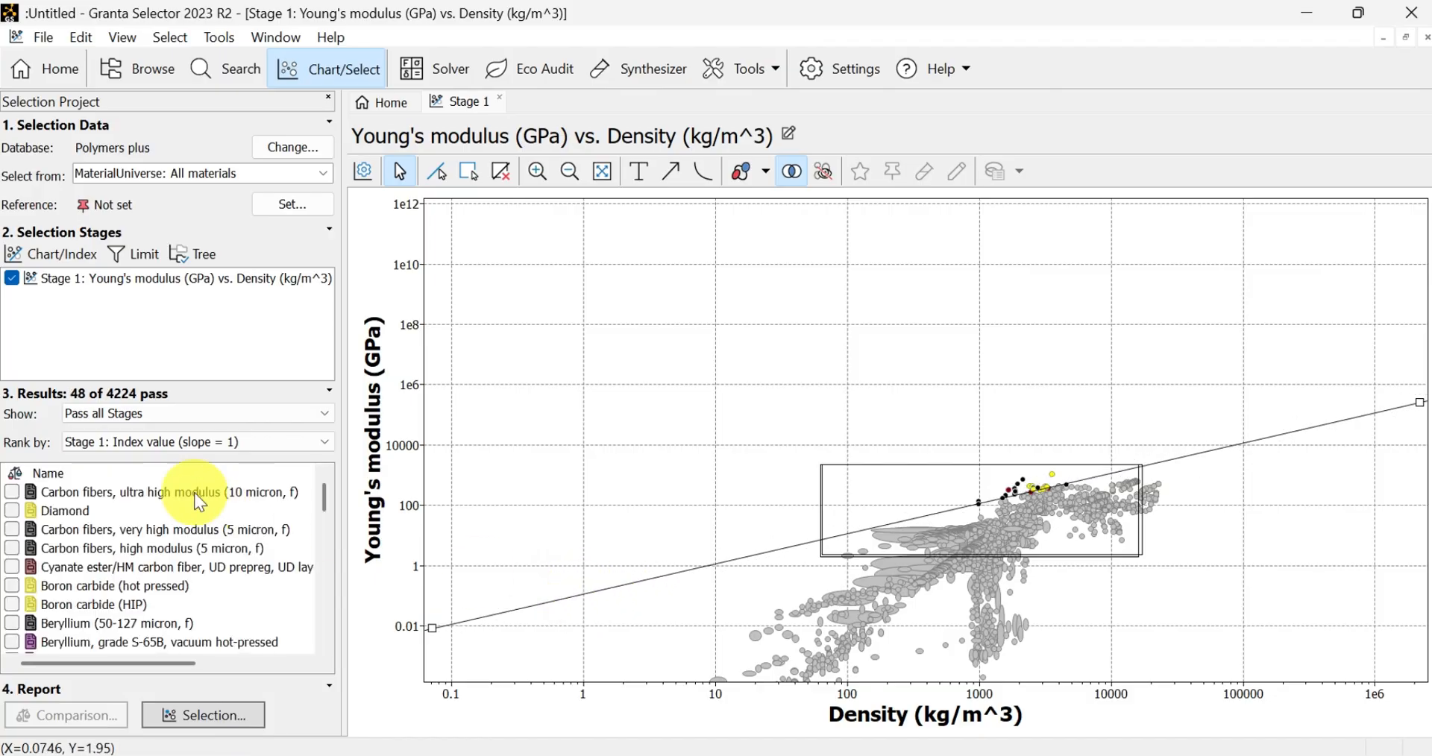
left_click(71, 497)
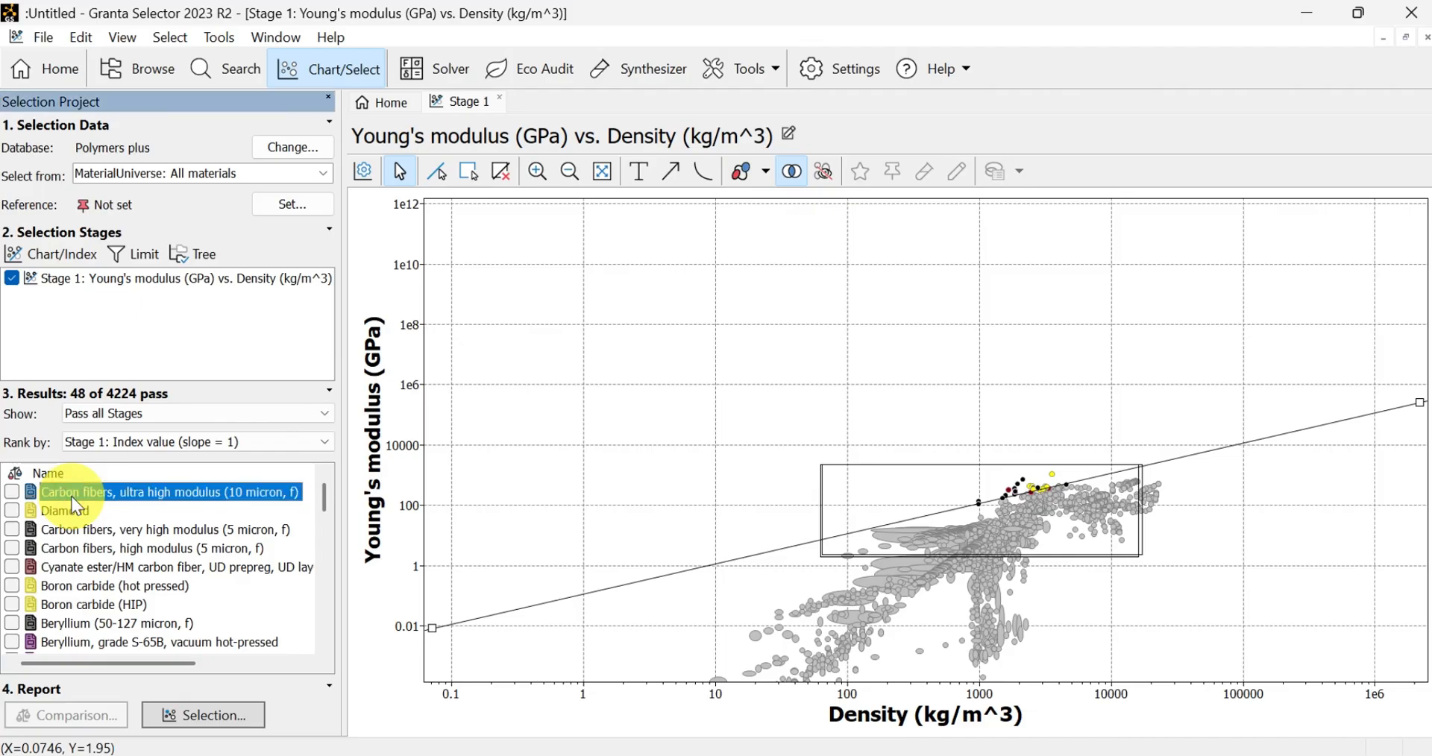